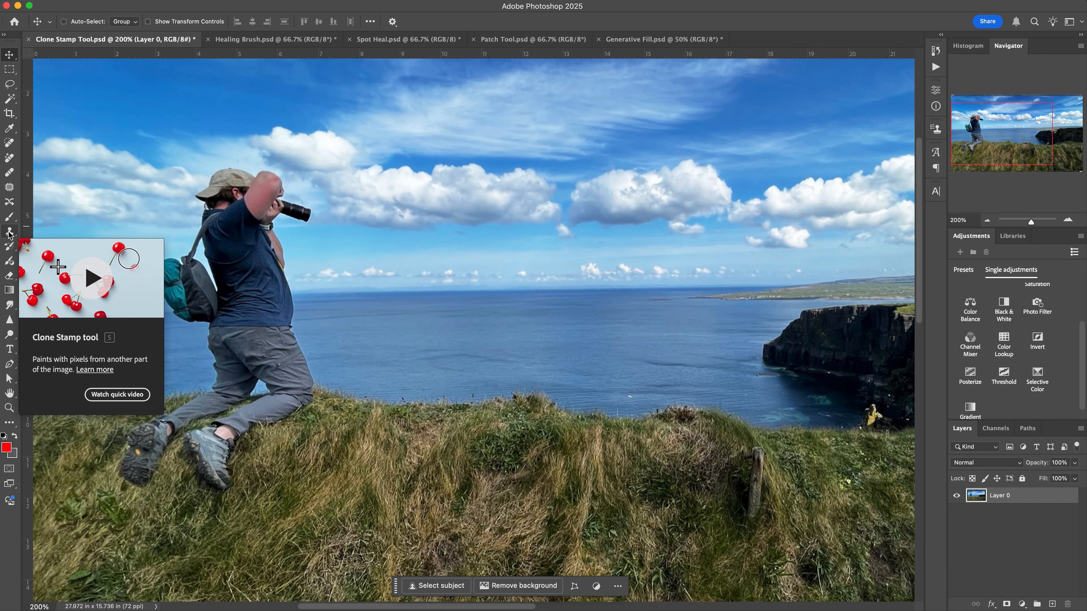
- Choose the Clone Stamp tool and set its brush size to 44 px
{"action": "left_click", "coordinate": [9, 234]}
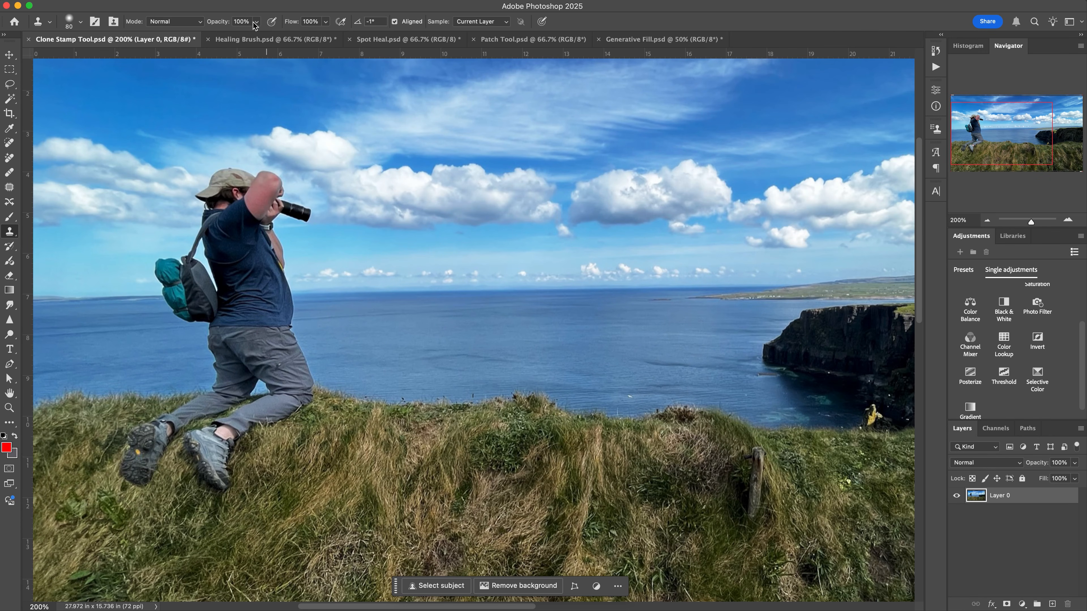
{"action": "left_click", "coordinate": [80, 22]}
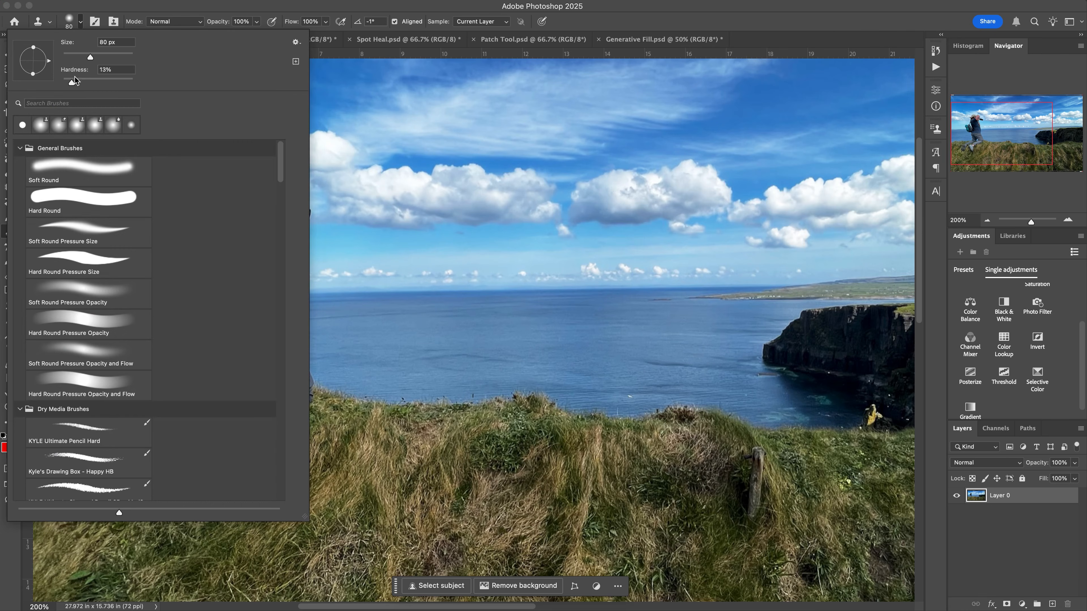
{"action": "mouse_move", "coordinate": [88, 56]}
{"action": "left_mouse_down"}
{"action": "mouse_move", "coordinate": [107, 57]}
{"action": "mouse_move", "coordinate": [68, 57]}
{"action": "mouse_move", "coordinate": [84, 83]}
{"action": "mouse_move", "coordinate": [130, 83]}
{"action": "mouse_move", "coordinate": [51, 86]}
{"action": "left_mouse_up"}
{"action": "left_click_drag", "start_coordinate": [70, 61], "coordinate": [80, 64]}
{"action": "left_click", "coordinate": [355, 400]}
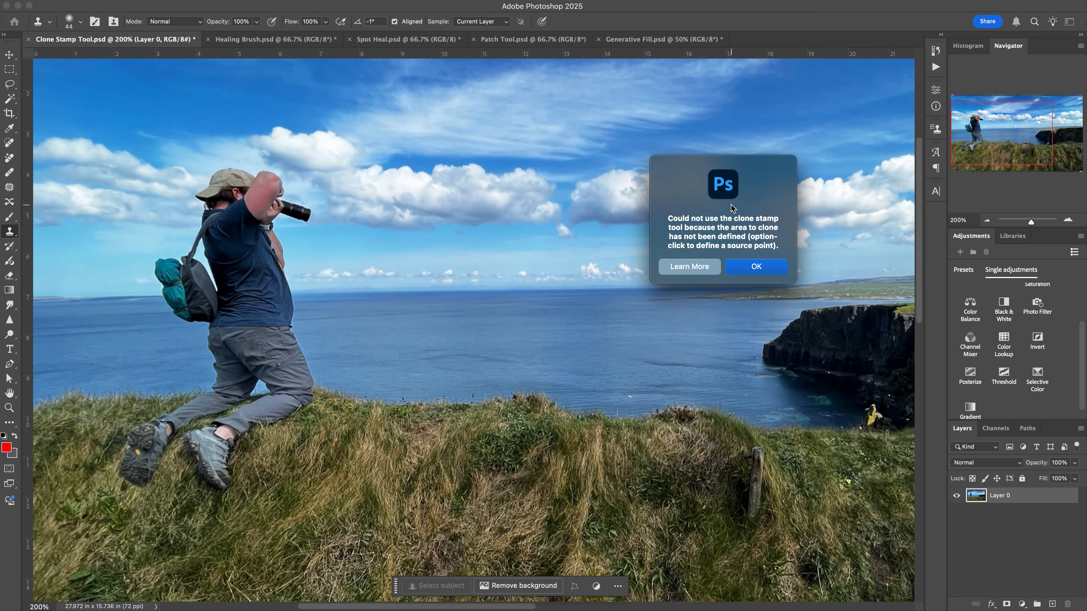
{"action": "left_click", "coordinate": [756, 266]}
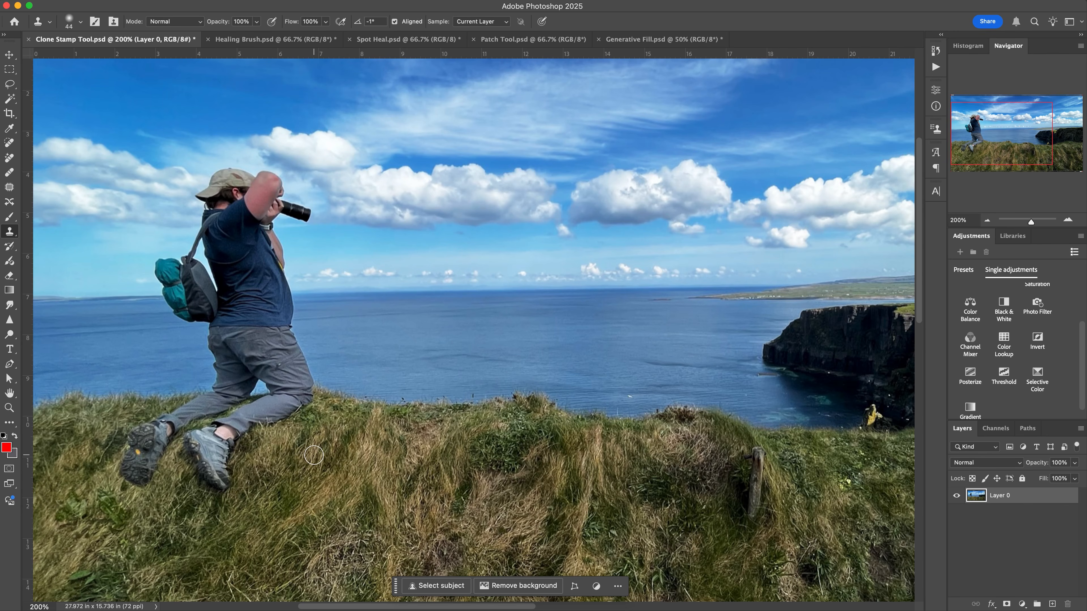
- Enlarge the clone brush to 90 px and clone grass over the photographer's shoe closest to the sea
{"action": "key", "text": "bracketright"}
{"action": "key", "text": "bracketright"}
{"action": "key", "text": "bracketright"}
{"action": "key", "text": "bracketright"}
{"action": "mouse_move", "coordinate": [227, 469]}
{"action": "left_mouse_down"}
{"action": "mouse_move", "coordinate": [206, 466]}
{"action": "mouse_move", "coordinate": [227, 452]}
{"action": "mouse_move", "coordinate": [221, 433]}
{"action": "mouse_move", "coordinate": [258, 450]}
{"action": "left_mouse_up"}
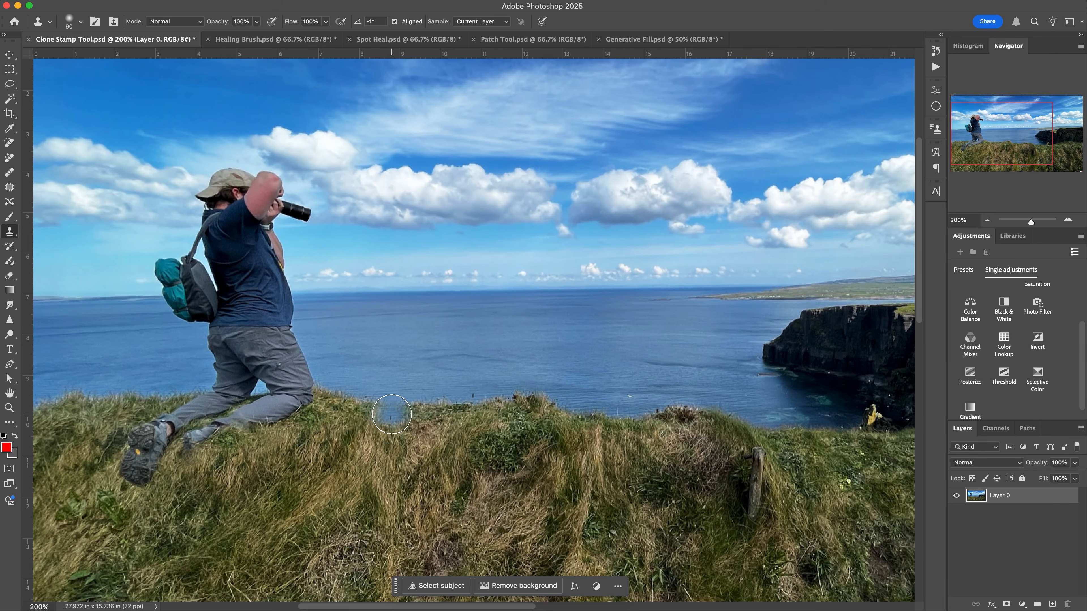
{"action": "left_click", "coordinate": [114, 254], "text": "alt"}
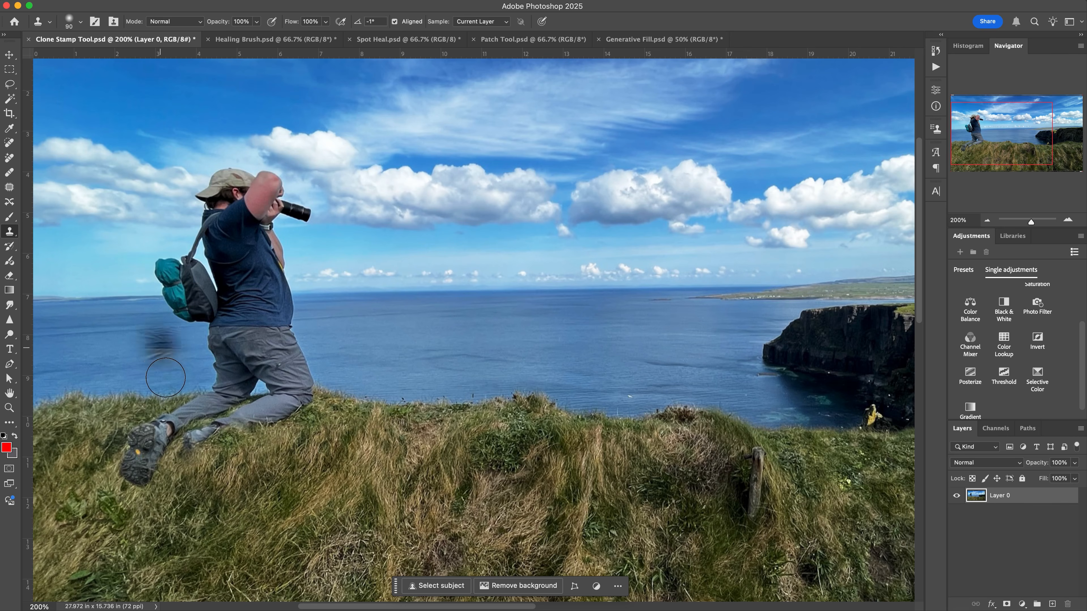
{"action": "left_click_drag", "start_coordinate": [165, 377], "coordinate": [208, 407]}
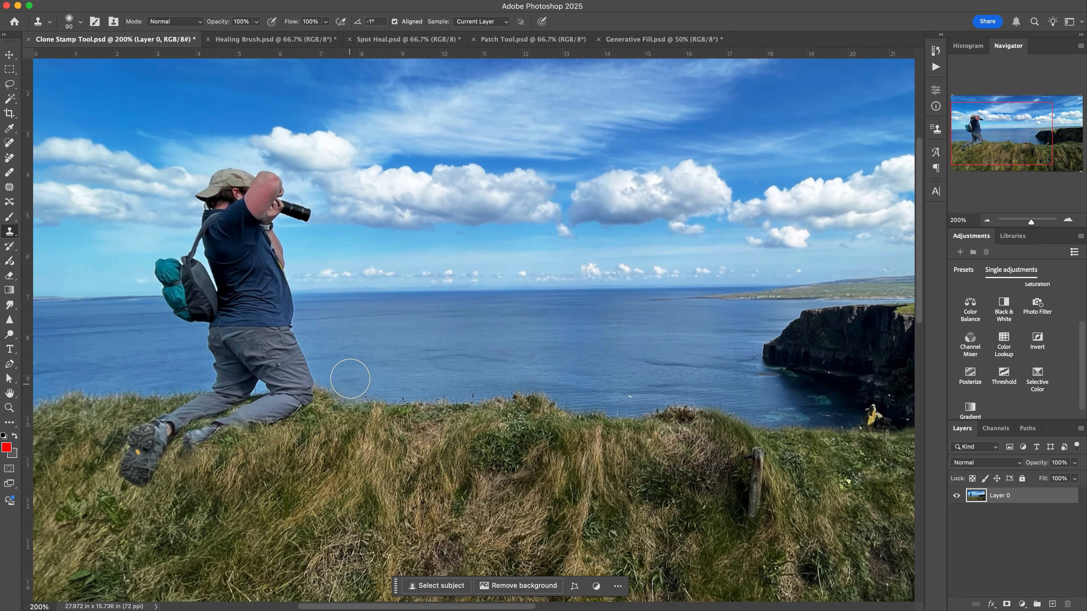
{"action": "mouse_move", "coordinate": [312, 406]}
{"action": "left_mouse_down"}
{"action": "mouse_move", "coordinate": [244, 417]}
{"action": "mouse_move", "coordinate": [336, 389]}
{"action": "mouse_move", "coordinate": [346, 396]}
{"action": "mouse_move", "coordinate": [327, 418]}
{"action": "mouse_move", "coordinate": [422, 372]}
{"action": "mouse_move", "coordinate": [320, 400]}
{"action": "mouse_move", "coordinate": [420, 421]}
{"action": "left_mouse_up"}
{"action": "key", "text": "super+z"}
- Sample the grassy cliff edge beside the photographer and clone it over his lower legs and remaining shoe
{"action": "left_click", "coordinate": [527, 397], "text": "alt"}
{"action": "mouse_move", "coordinate": [327, 400]}
{"action": "left_mouse_down"}
{"action": "mouse_move", "coordinate": [299, 385]}
{"action": "mouse_move", "coordinate": [193, 398]}
{"action": "mouse_move", "coordinate": [286, 420]}
{"action": "mouse_move", "coordinate": [206, 437]}
{"action": "mouse_move", "coordinate": [185, 426]}
{"action": "mouse_move", "coordinate": [152, 436]}
{"action": "mouse_move", "coordinate": [139, 462]}
{"action": "left_mouse_up"}
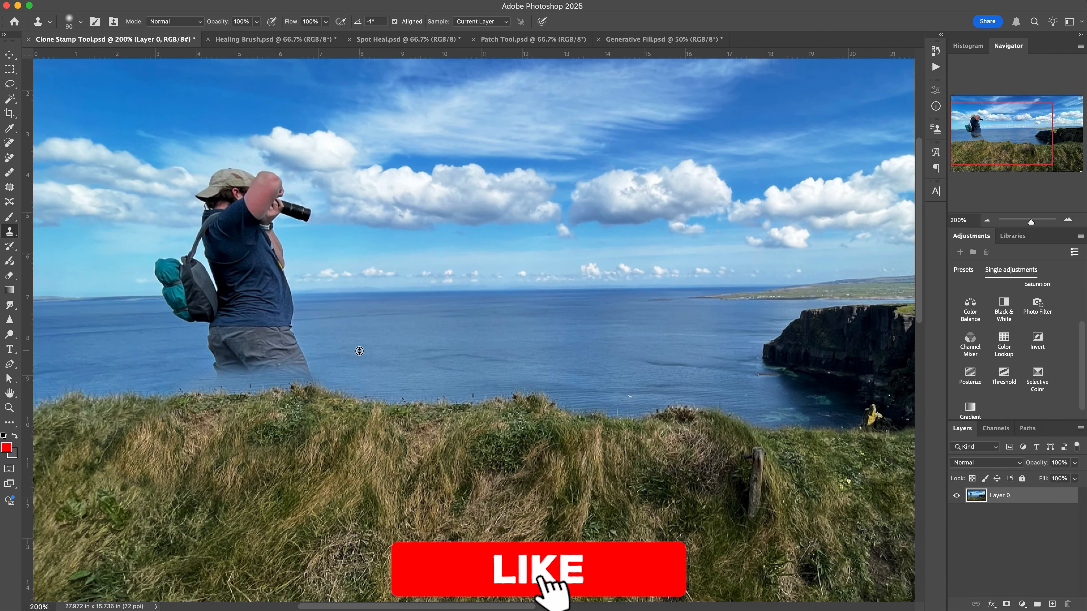
{"action": "mouse_move", "coordinate": [315, 357]}
{"action": "left_mouse_down"}
{"action": "mouse_move", "coordinate": [279, 340]}
{"action": "mouse_move", "coordinate": [242, 351]}
{"action": "left_mouse_up"}
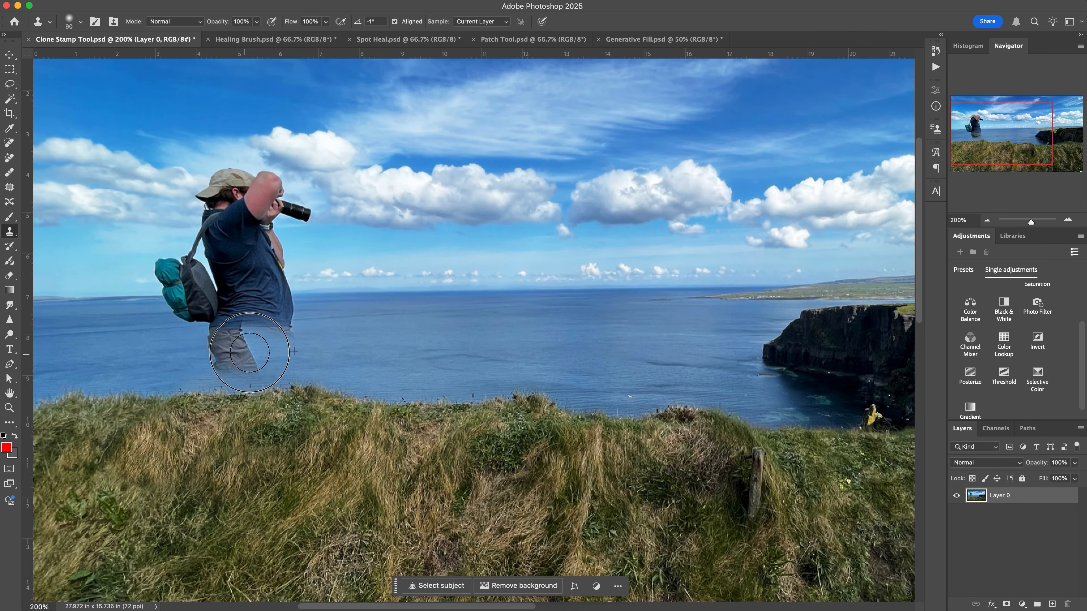
{"action": "mouse_move", "coordinate": [250, 352]}
{"action": "left_mouse_down"}
{"action": "mouse_move", "coordinate": [162, 354]}
{"action": "mouse_move", "coordinate": [223, 367]}
{"action": "mouse_move", "coordinate": [195, 362]}
{"action": "mouse_move", "coordinate": [252, 361]}
{"action": "left_mouse_up"}
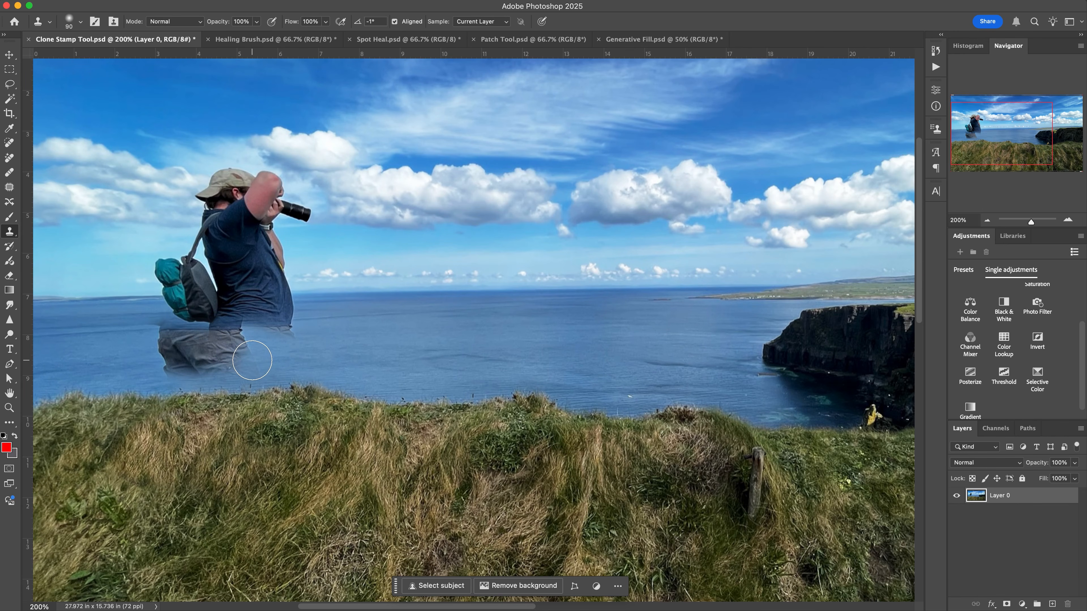
{"action": "key", "text": "ctrl+z"}
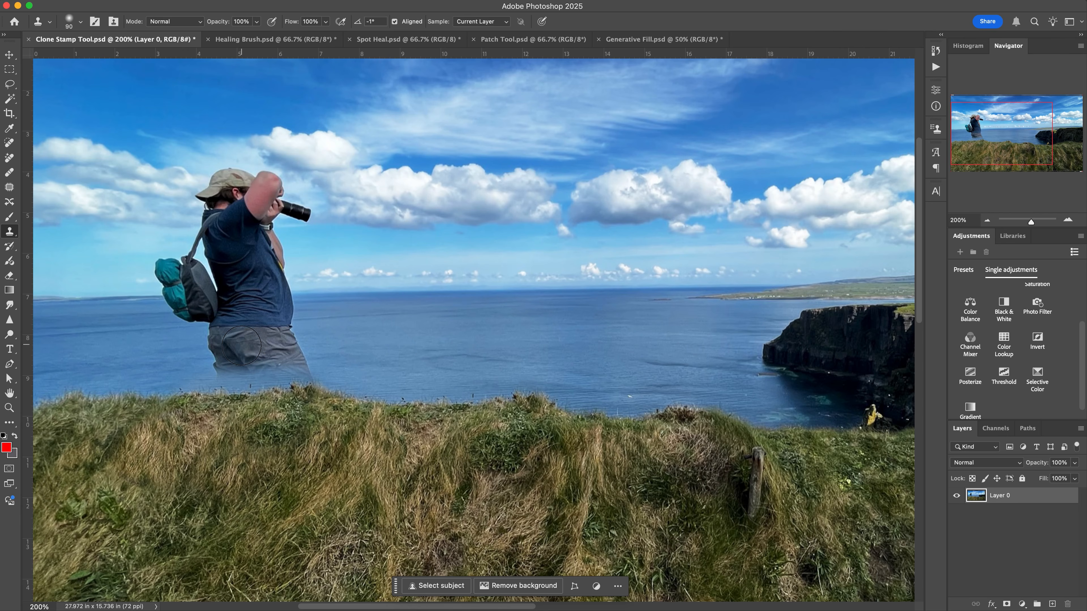
- Clone sea, horizon and clouds over the photographer's trousers, torso, head and camera
{"action": "left_click_drag", "start_coordinate": [297, 347], "coordinate": [218, 347]}
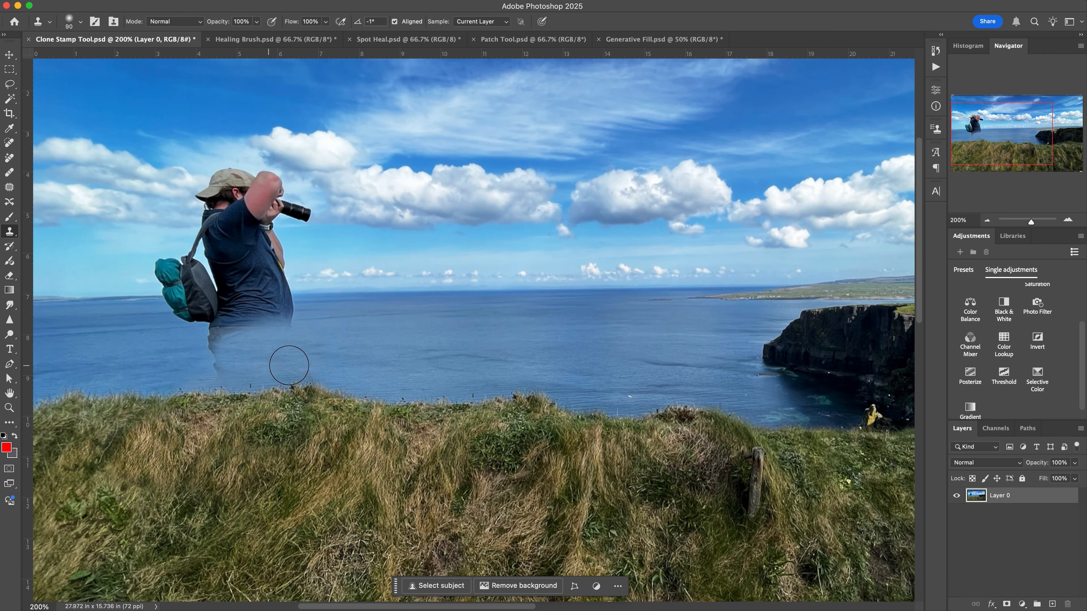
{"action": "mouse_move", "coordinate": [289, 317]}
{"action": "left_mouse_down"}
{"action": "mouse_move", "coordinate": [264, 318]}
{"action": "mouse_move", "coordinate": [281, 295]}
{"action": "mouse_move", "coordinate": [236, 295]}
{"action": "mouse_move", "coordinate": [341, 289]}
{"action": "mouse_move", "coordinate": [259, 281]}
{"action": "mouse_move", "coordinate": [245, 302]}
{"action": "mouse_move", "coordinate": [272, 347]}
{"action": "mouse_move", "coordinate": [311, 353]}
{"action": "mouse_move", "coordinate": [293, 328]}
{"action": "mouse_move", "coordinate": [213, 297]}
{"action": "mouse_move", "coordinate": [276, 278]}
{"action": "mouse_move", "coordinate": [300, 201]}
{"action": "mouse_move", "coordinate": [322, 196]}
{"action": "mouse_move", "coordinate": [273, 231]}
{"action": "mouse_move", "coordinate": [235, 187]}
{"action": "mouse_move", "coordinate": [239, 223]}
{"action": "mouse_move", "coordinate": [249, 204]}
{"action": "mouse_move", "coordinate": [249, 216]}
{"action": "mouse_move", "coordinate": [216, 187]}
{"action": "left_mouse_up"}
{"action": "left_click", "coordinate": [331, 294], "text": "alt"}
{"action": "key", "text": "super+z"}
{"action": "left_click", "coordinate": [341, 290], "text": "alt"}
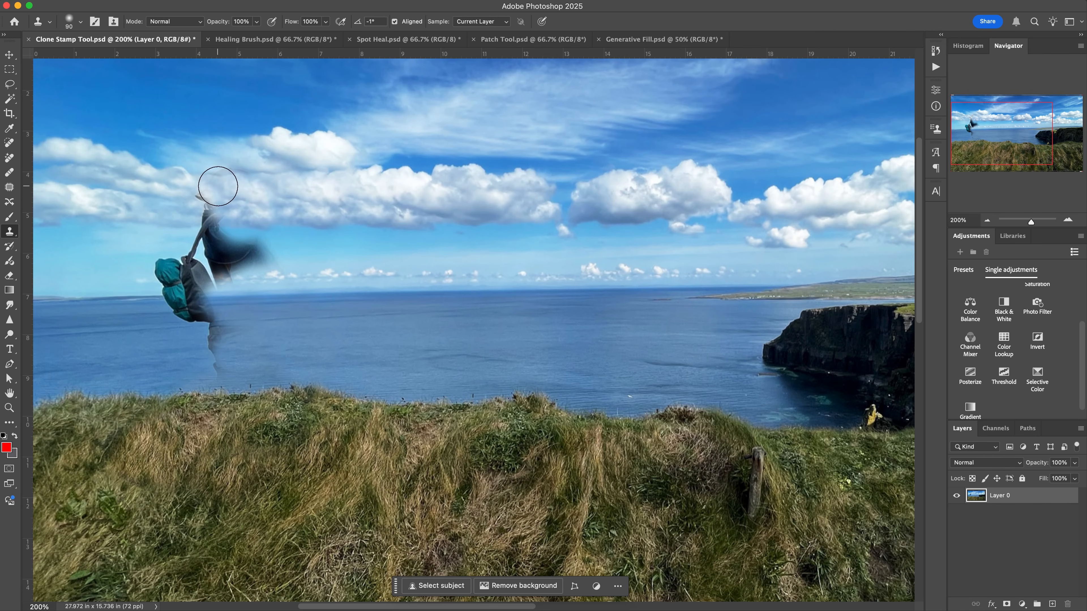
{"action": "left_click_drag", "start_coordinate": [364, 287], "coordinate": [524, 282]}
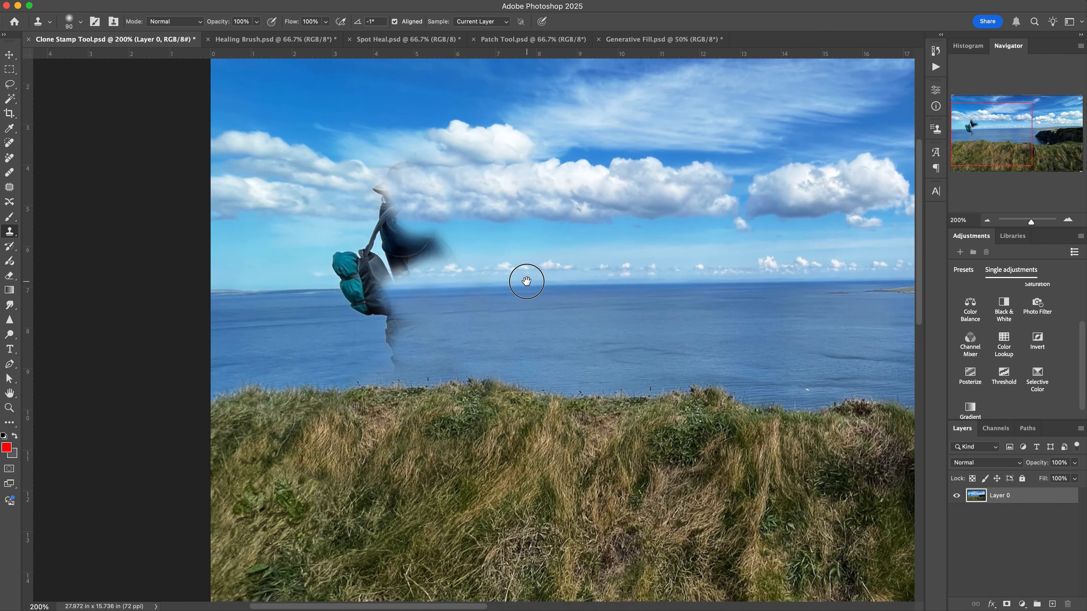
{"action": "left_click", "coordinate": [214, 299], "text": "alt"}
{"action": "mouse_move", "coordinate": [342, 300]}
{"action": "left_mouse_down"}
{"action": "mouse_move", "coordinate": [369, 289]}
{"action": "mouse_move", "coordinate": [328, 297]}
{"action": "mouse_move", "coordinate": [371, 304]}
{"action": "mouse_move", "coordinate": [332, 309]}
{"action": "mouse_move", "coordinate": [350, 327]}
{"action": "mouse_move", "coordinate": [378, 299]}
{"action": "left_mouse_up"}
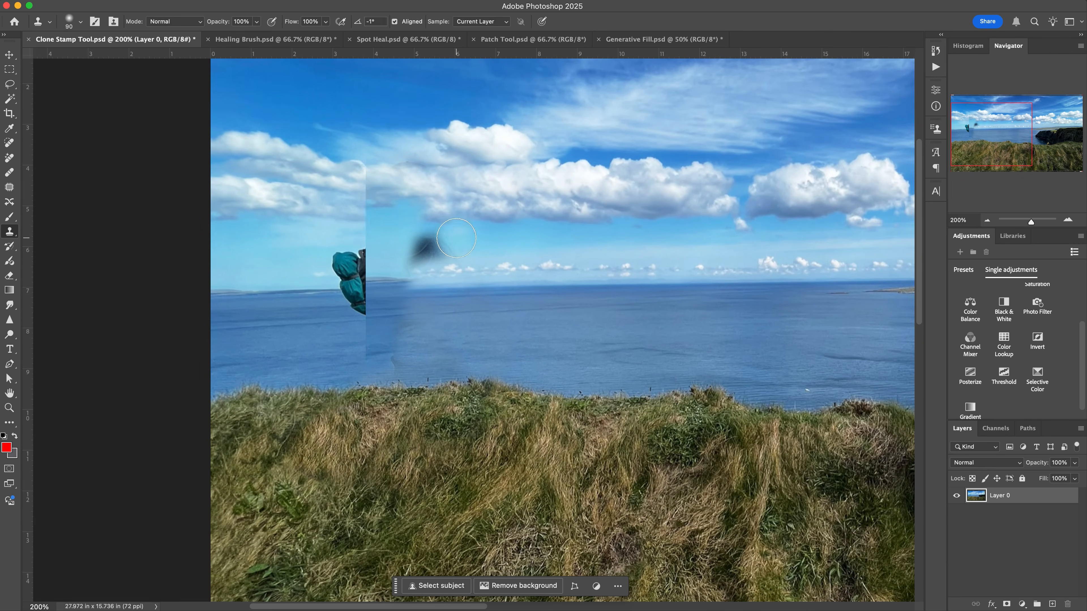
{"action": "key", "text": "super+z"}
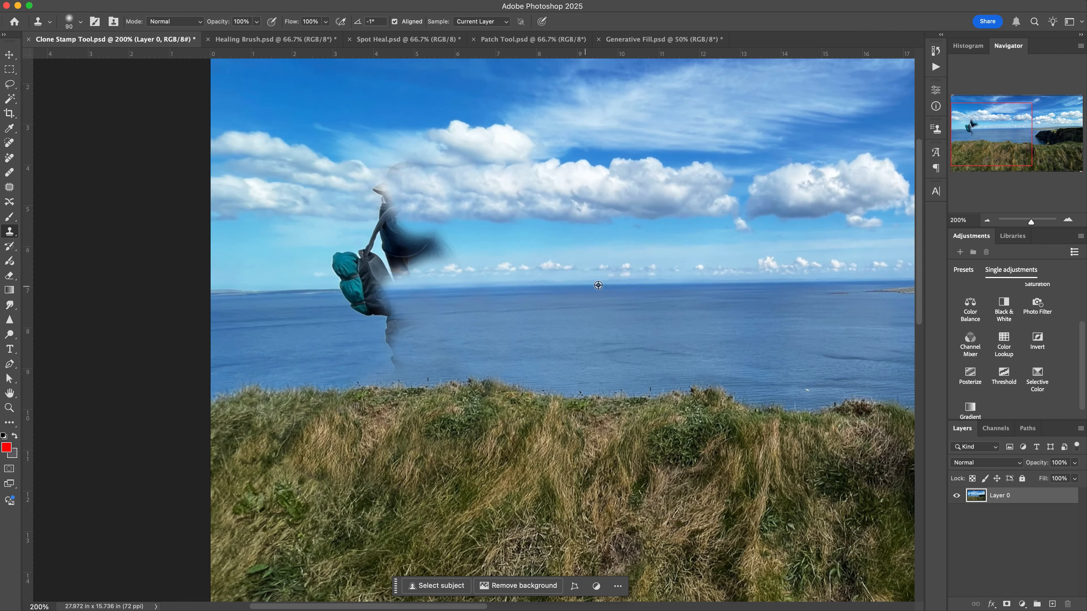
- Clone clean horizon, sea and cloud over the backpack and the leftover traces of the photographer
{"action": "left_click", "coordinate": [714, 282], "text": "alt"}
{"action": "mouse_move", "coordinate": [359, 289]}
{"action": "left_mouse_down"}
{"action": "mouse_move", "coordinate": [322, 283]}
{"action": "mouse_move", "coordinate": [357, 268]}
{"action": "mouse_move", "coordinate": [325, 272]}
{"action": "mouse_move", "coordinate": [360, 216]}
{"action": "mouse_move", "coordinate": [384, 226]}
{"action": "mouse_move", "coordinate": [401, 277]}
{"action": "mouse_move", "coordinate": [472, 239]}
{"action": "mouse_move", "coordinate": [403, 313]}
{"action": "mouse_move", "coordinate": [369, 314]}
{"action": "mouse_move", "coordinate": [333, 286]}
{"action": "mouse_move", "coordinate": [369, 301]}
{"action": "mouse_move", "coordinate": [407, 287]}
{"action": "left_mouse_up"}
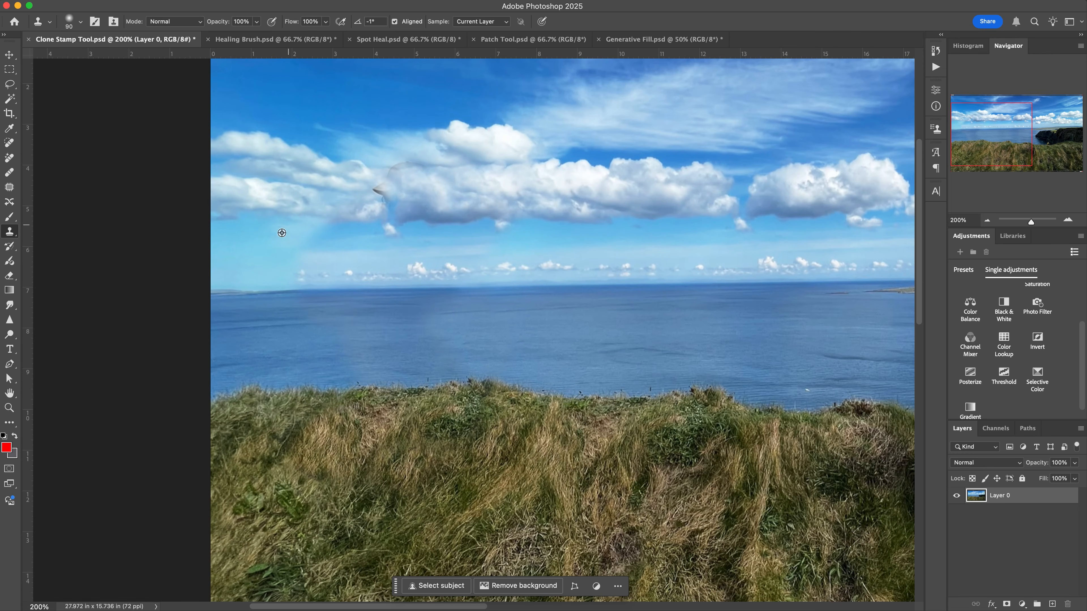
{"action": "left_click", "coordinate": [278, 291], "text": "alt"}
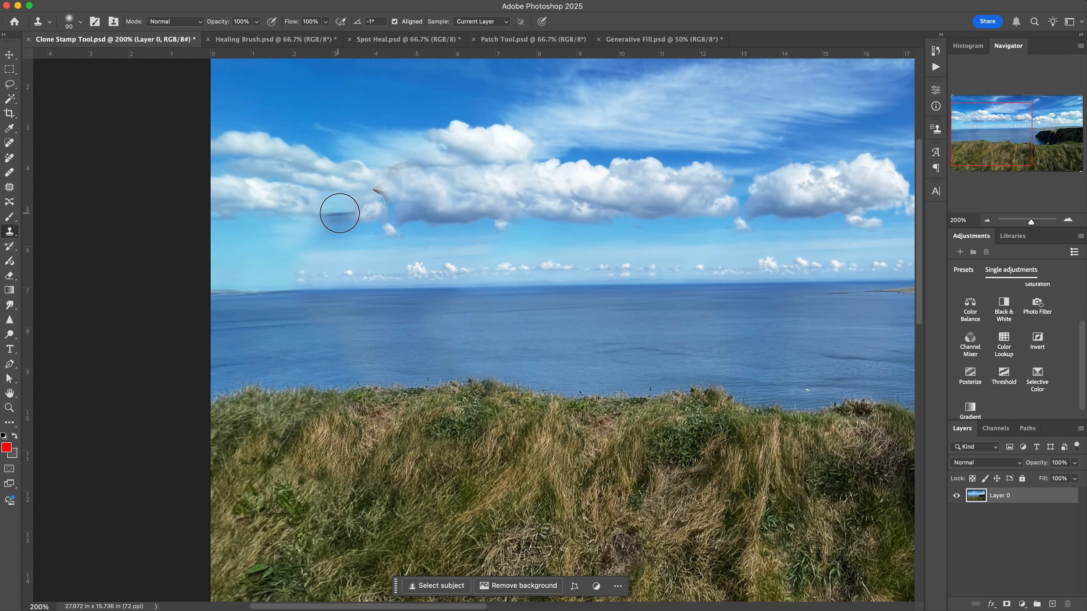
{"action": "left_click", "coordinate": [372, 270]}
{"action": "left_click", "coordinate": [543, 283], "text": "alt"}
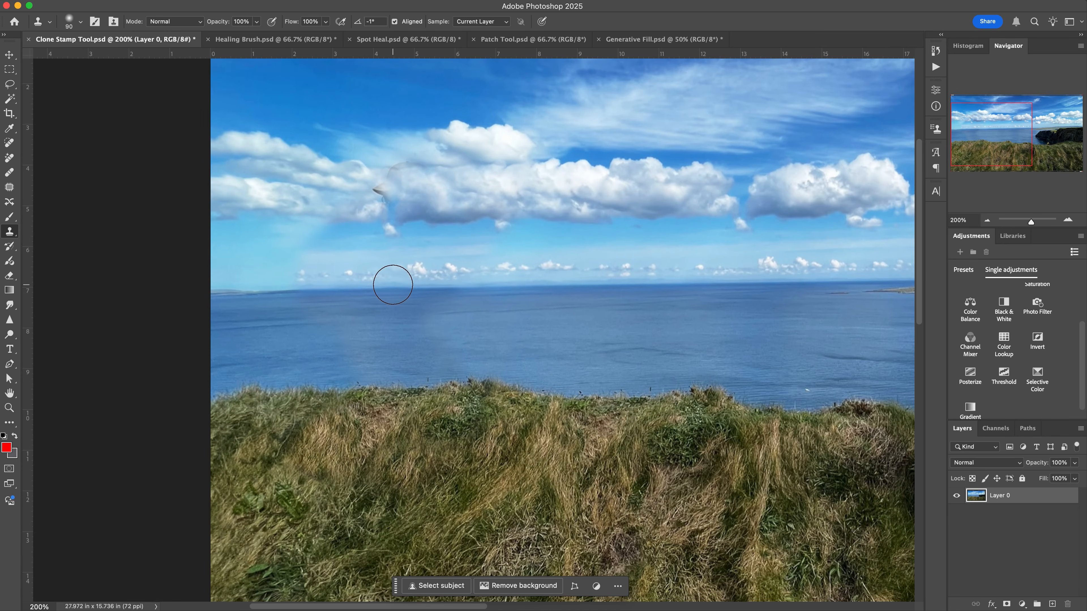
{"action": "mouse_move", "coordinate": [395, 217]}
{"action": "left_mouse_down"}
{"action": "mouse_move", "coordinate": [385, 197]}
{"action": "mouse_move", "coordinate": [400, 172]}
{"action": "left_mouse_up"}
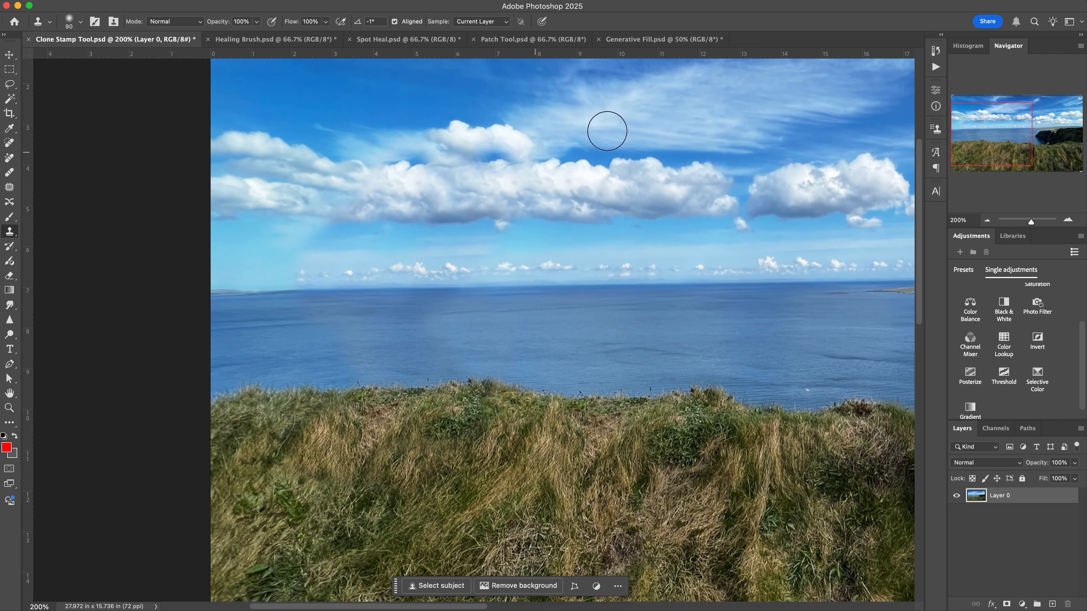
{"action": "left_click", "coordinate": [985, 220]}
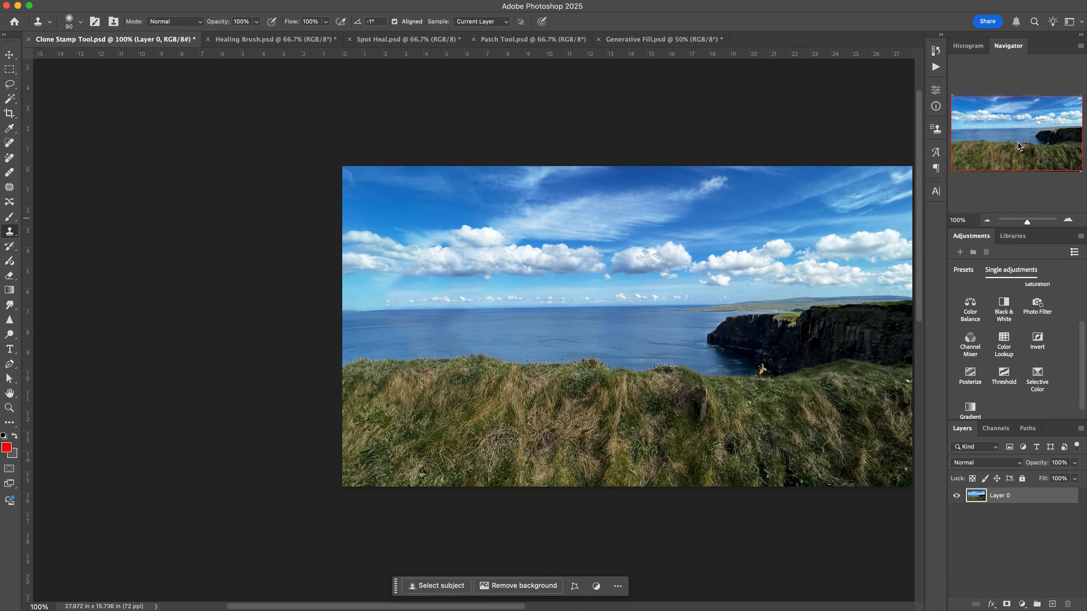
{"action": "left_click_drag", "start_coordinate": [783, 317], "coordinate": [673, 318]}
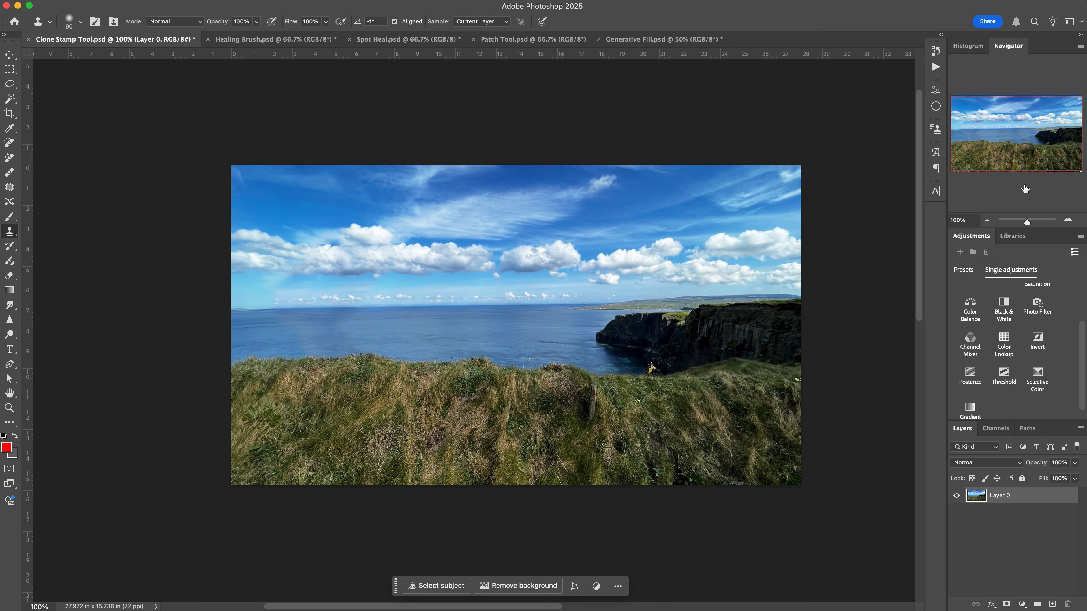
{"action": "left_click", "coordinate": [1067, 219]}
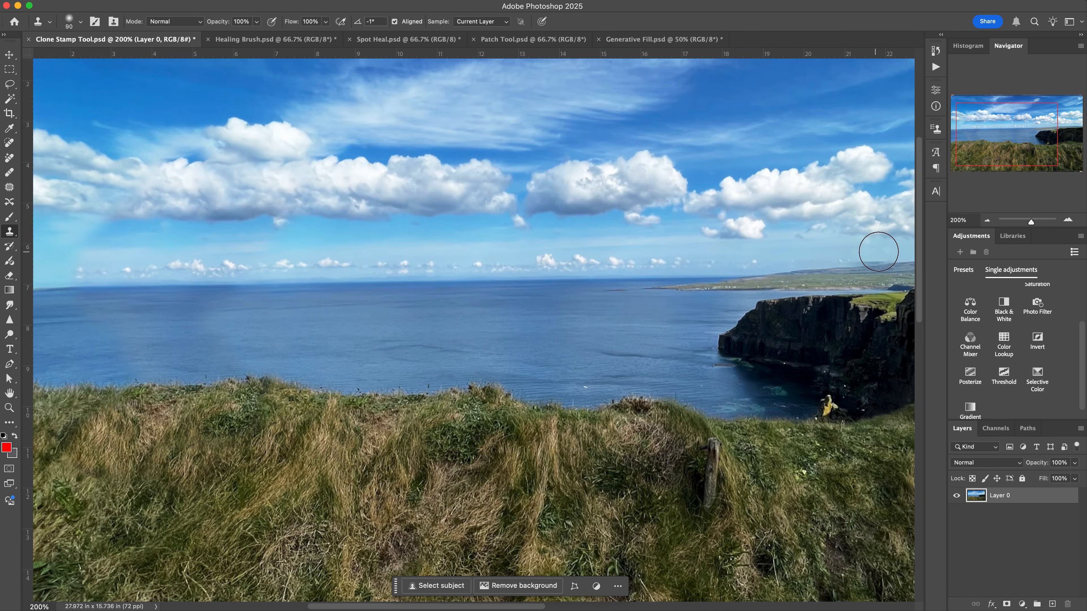
{"action": "left_click_drag", "start_coordinate": [1012, 133], "coordinate": [1025, 131]}
{"action": "left_click", "coordinate": [986, 220]}
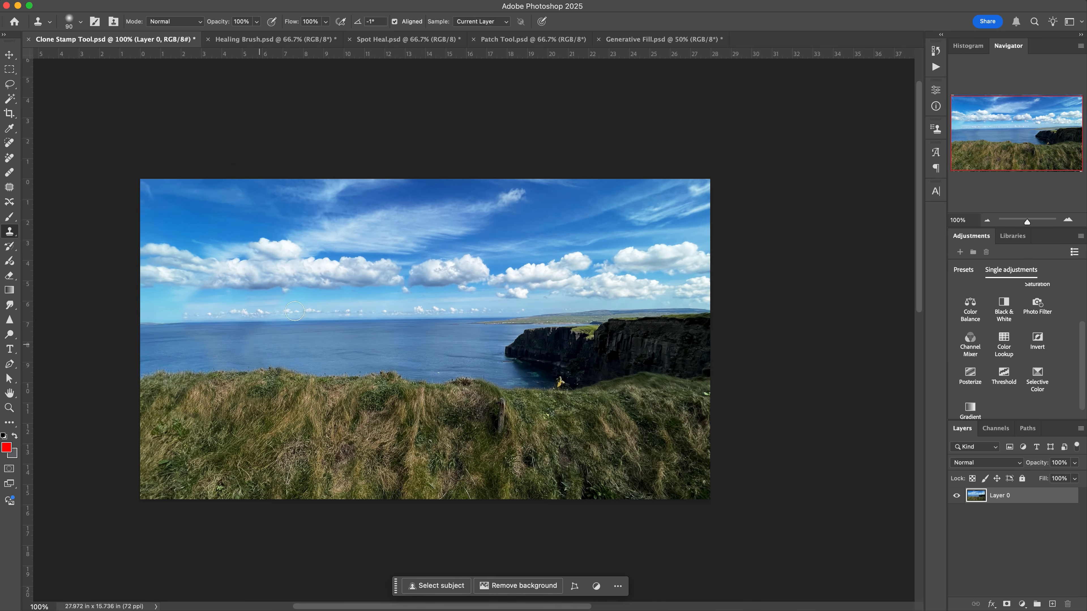
- Switch to the Healing Brush.psd document and choose the Healing Brush tool
{"action": "key", "text": "ctrl+Tab"}
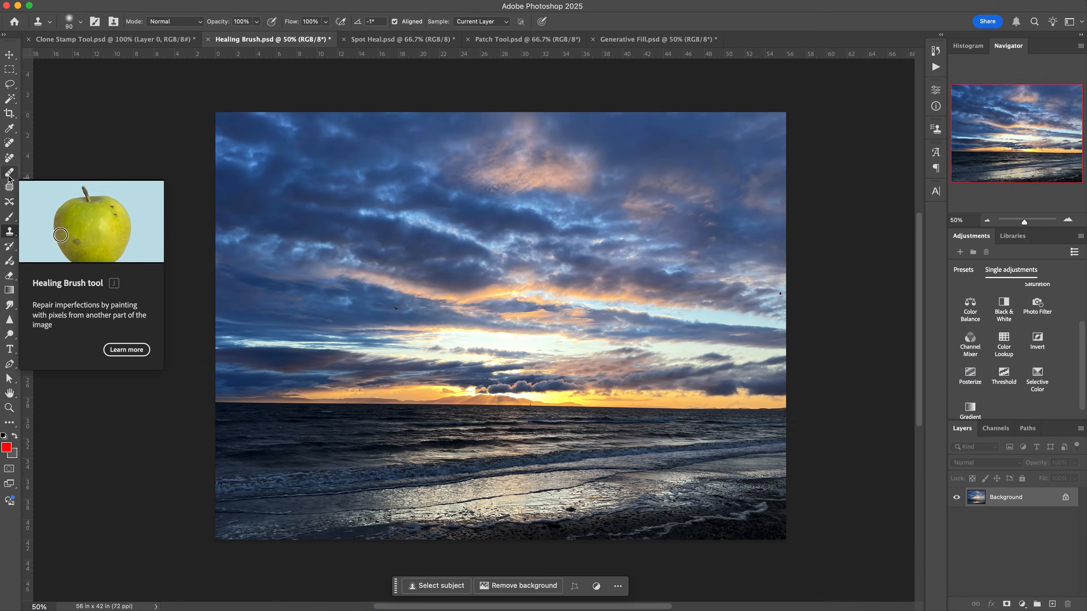
{"action": "left_click", "coordinate": [8, 178]}
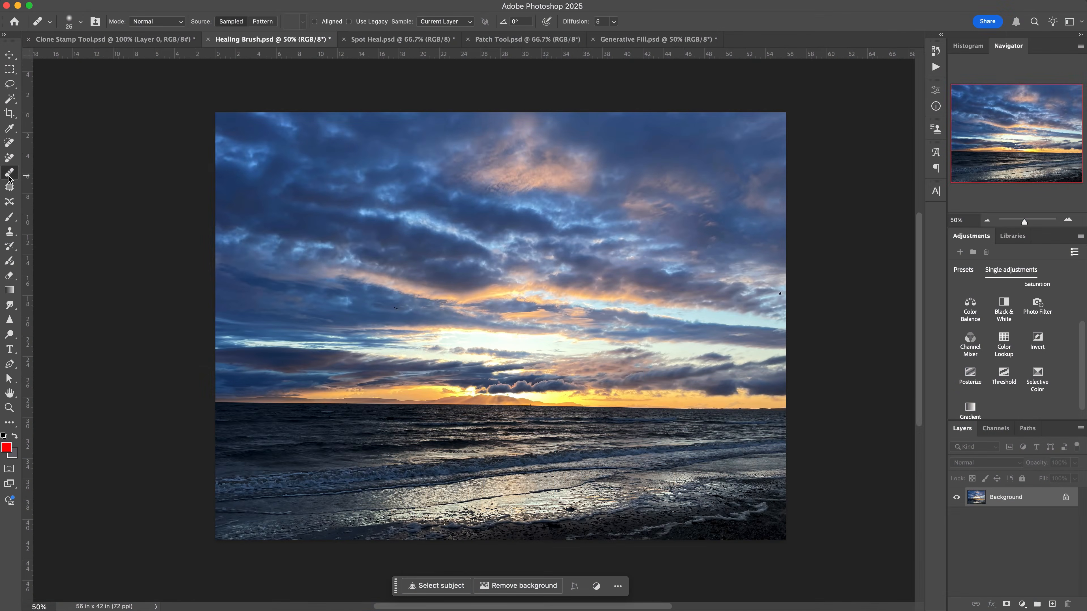
- Enlarge the healing brush to 70 px and heal away the bird in the dark blue cloud using nearby sky
{"action": "left_click", "coordinate": [1068, 221]}
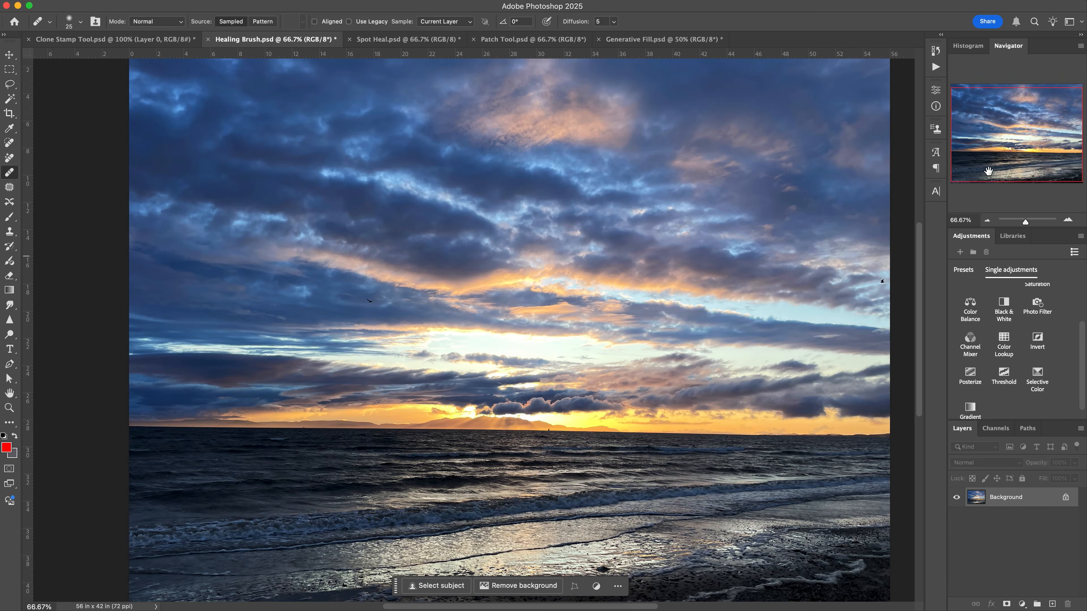
{"action": "left_click_drag", "start_coordinate": [993, 165], "coordinate": [1001, 168]}
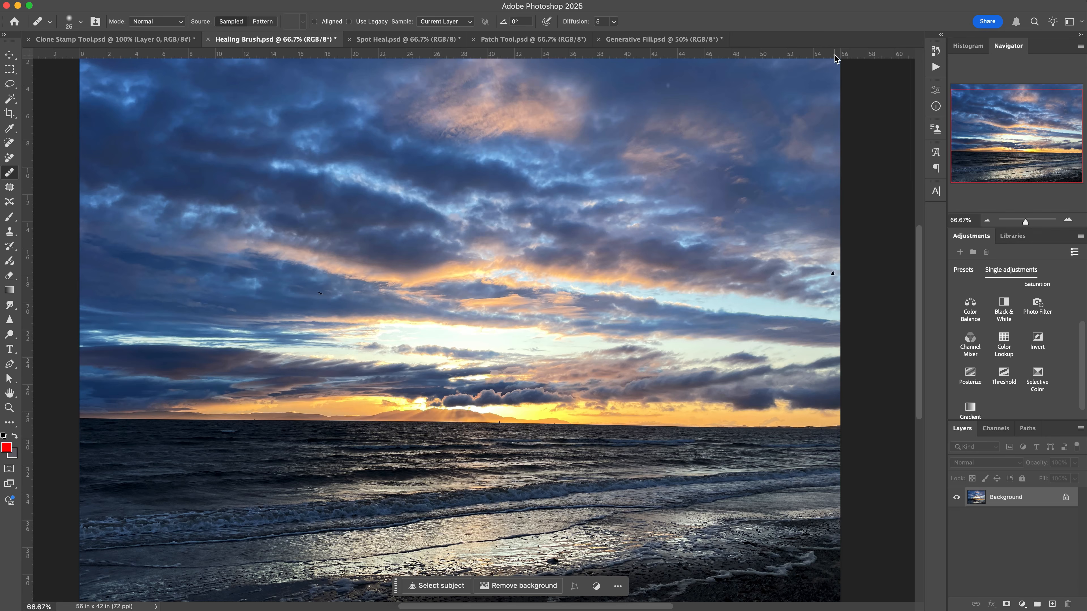
{"action": "left_click", "coordinate": [1066, 220]}
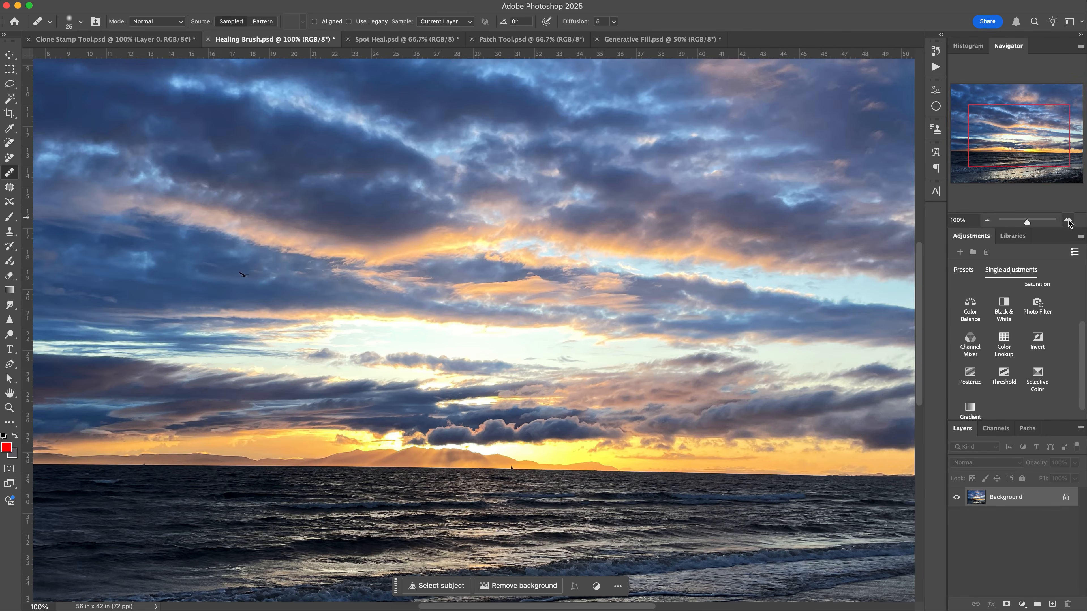
{"action": "left_click", "coordinate": [1068, 220]}
{"action": "left_click_drag", "start_coordinate": [1023, 130], "coordinate": [999, 125]}
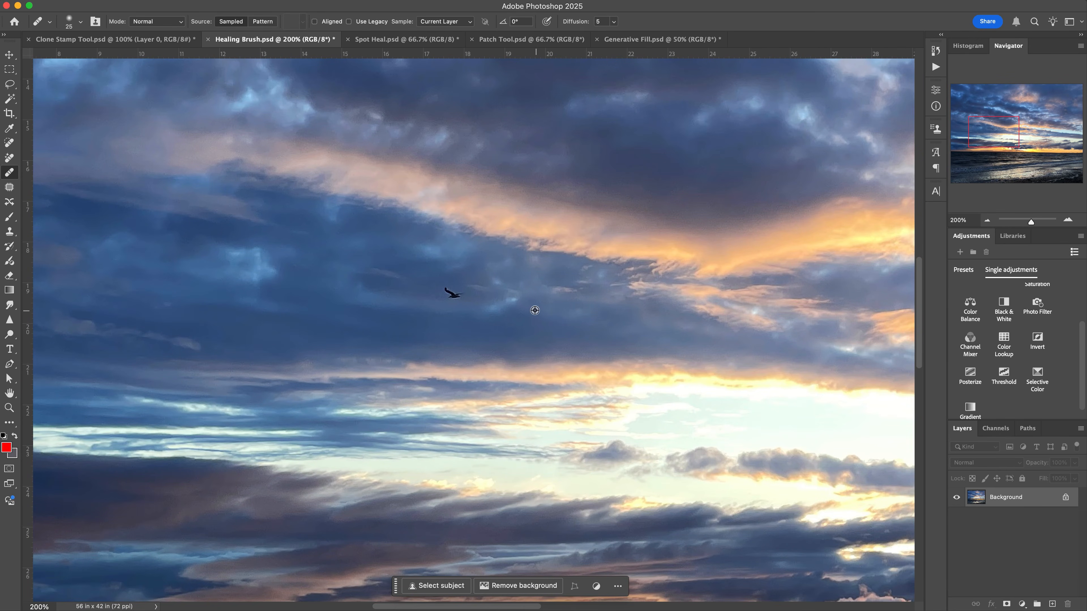
{"action": "scroll", "coordinate": [526, 311], "scroll_direction": "right", "scroll_amount": 3}
{"action": "key", "text": "bracketright"}
{"action": "key", "text": "bracketright"}
{"action": "key", "text": "bracketright"}
{"action": "key", "text": "bracketright"}
{"action": "key", "text": "bracketright"}
{"action": "left_click", "coordinate": [405, 315], "text": "alt"}
{"action": "left_click_drag", "start_coordinate": [396, 298], "coordinate": [417, 296]}
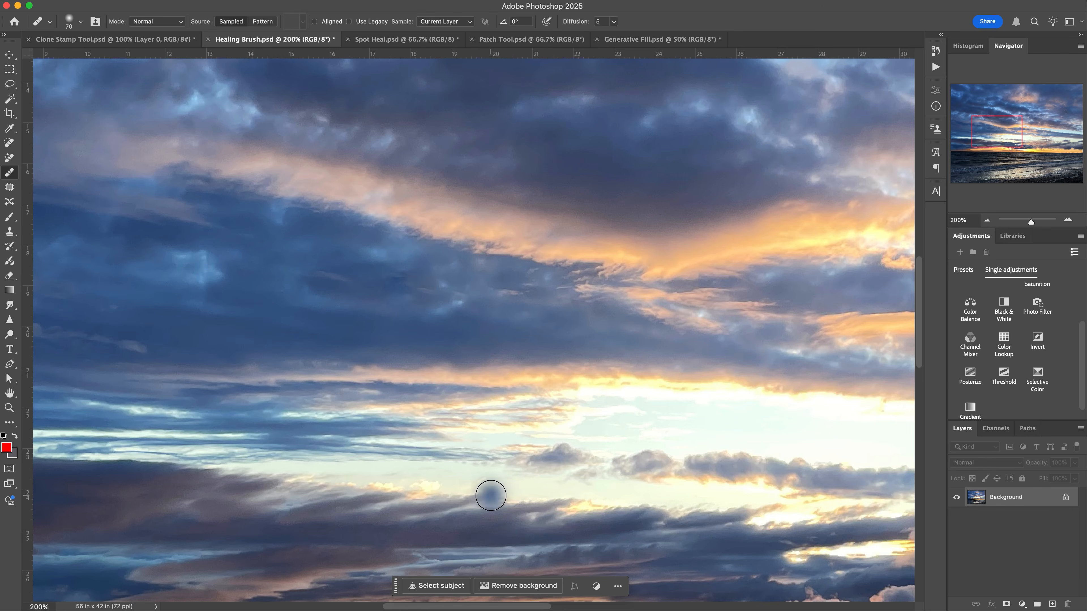
- Heal away the second bird near the photo's right edge using sampled cloud texture
{"action": "left_click_drag", "start_coordinate": [983, 137], "coordinate": [1054, 134]}
{"action": "left_click_drag", "start_coordinate": [854, 243], "coordinate": [562, 272]}
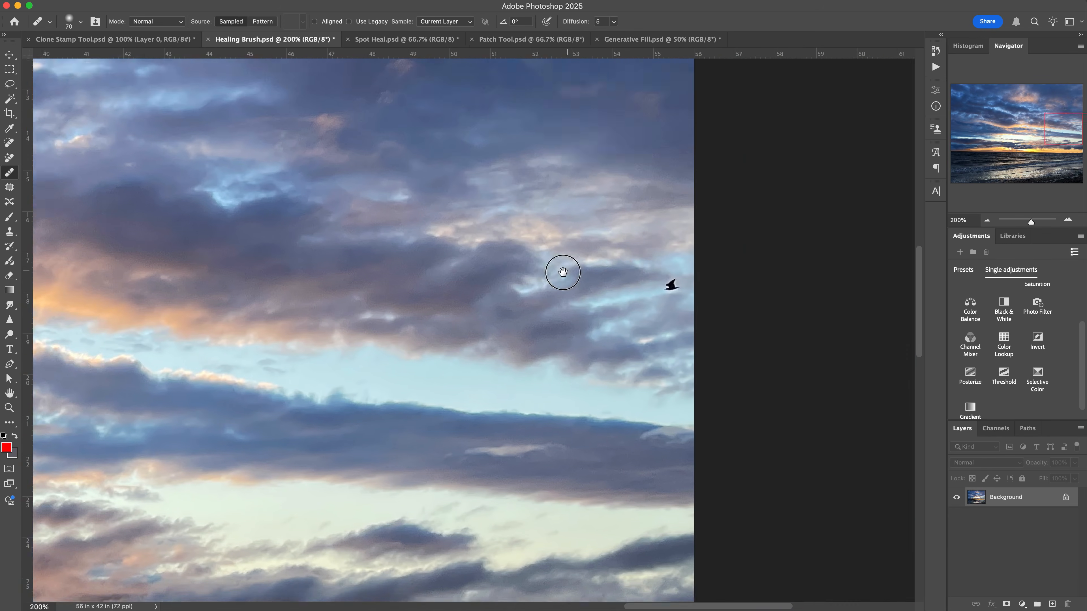
{"action": "left_click", "coordinate": [537, 317], "text": "alt"}
{"action": "left_click_drag", "start_coordinate": [606, 298], "coordinate": [595, 287]}
- Heal away the dark rock on the wet beach using the shimmering water beside it as source
{"action": "left_click_drag", "start_coordinate": [1053, 127], "coordinate": [1016, 168]}
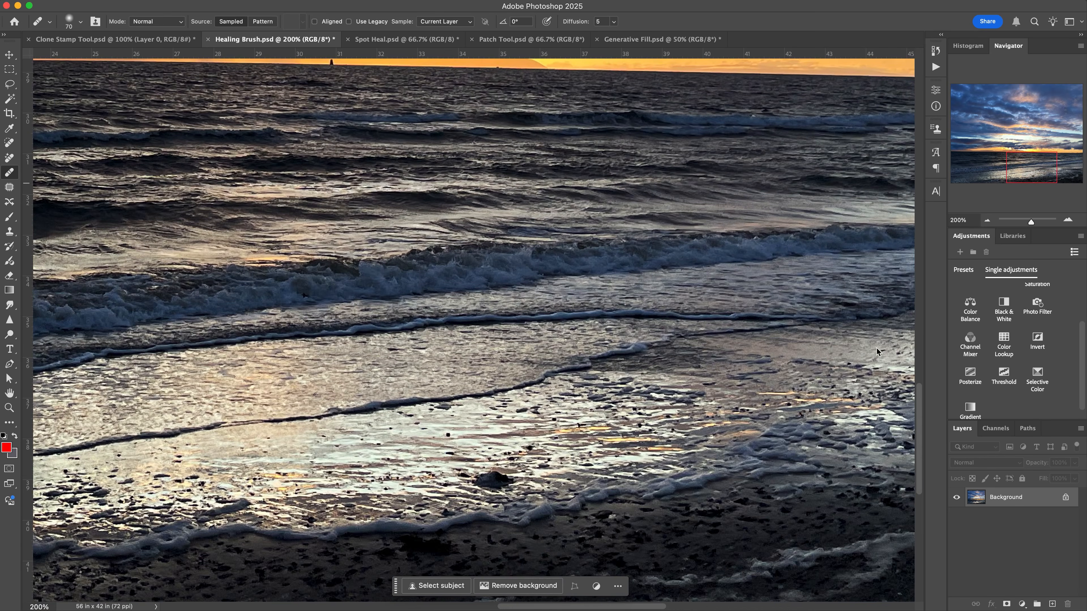
{"action": "left_click", "coordinate": [550, 472], "text": "alt"}
{"action": "left_click_drag", "start_coordinate": [509, 483], "coordinate": [493, 483]}
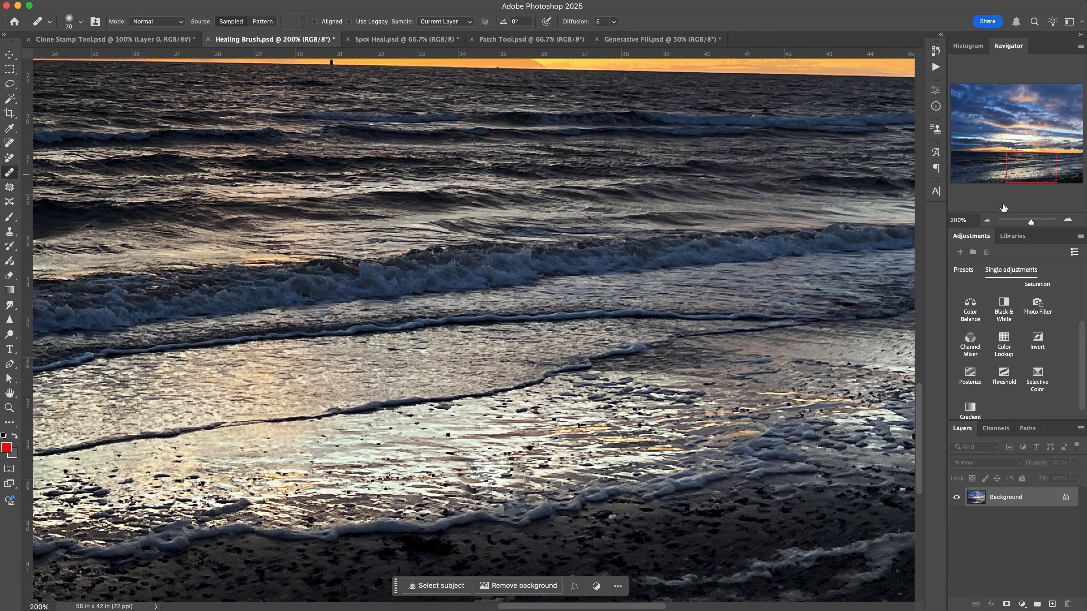
{"action": "left_click", "coordinate": [987, 220]}
{"action": "left_click", "coordinate": [986, 219]}
{"action": "left_click_drag", "start_coordinate": [1011, 150], "coordinate": [1025, 161]}
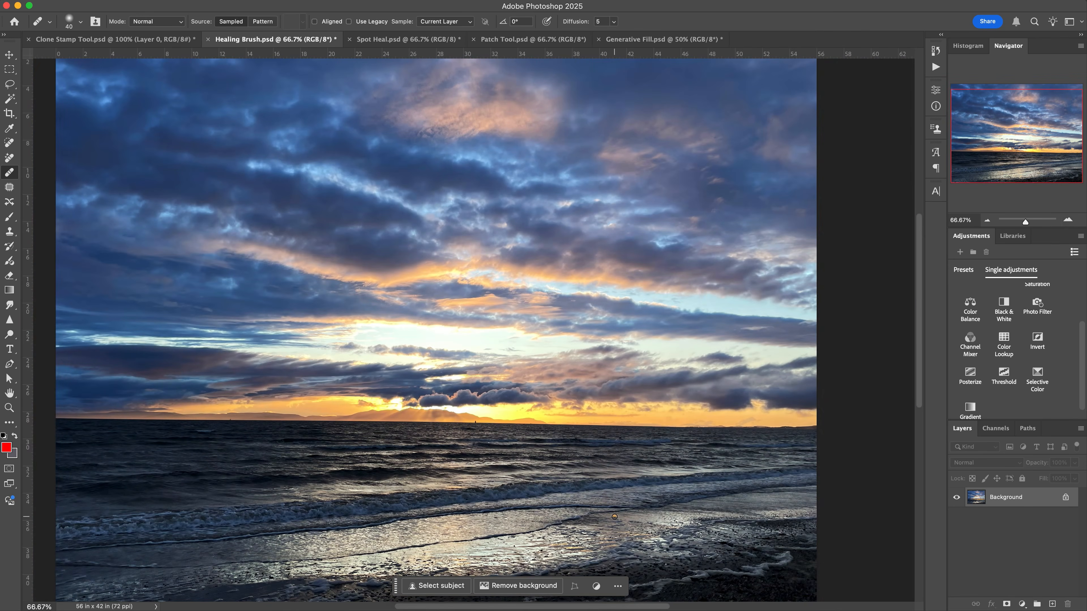
- Heal away the small dark beacon on the sea horizon with a 70 px brush, sampling a clean stretch of the horizon
{"action": "left_click", "coordinate": [1068, 221]}
{"action": "left_click_drag", "start_coordinate": [1023, 131], "coordinate": [1022, 147]}
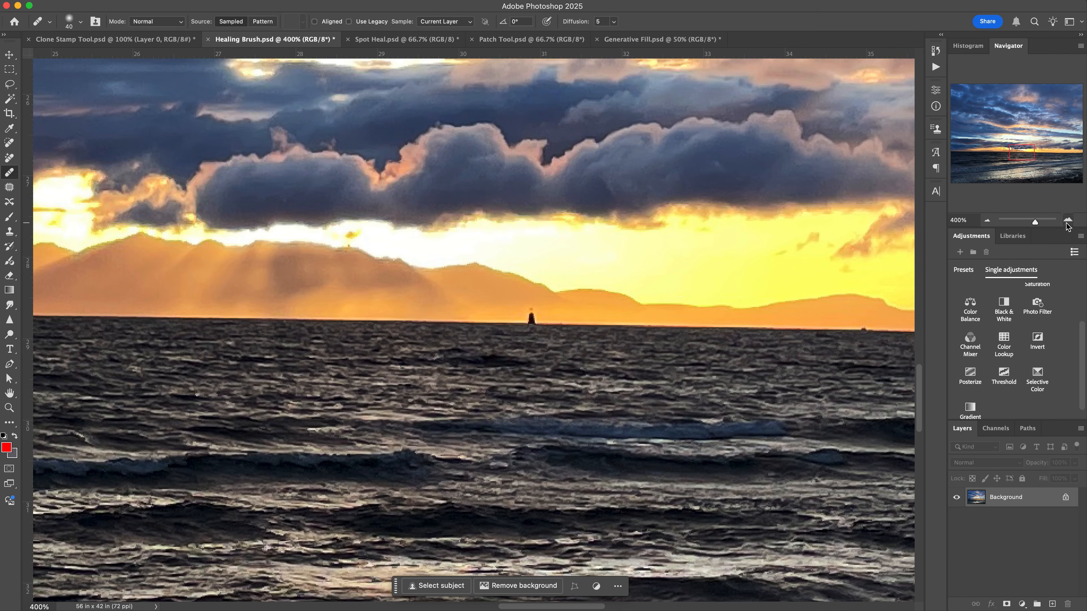
{"action": "left_click", "coordinate": [1068, 220]}
{"action": "key", "text": "bracketright"}
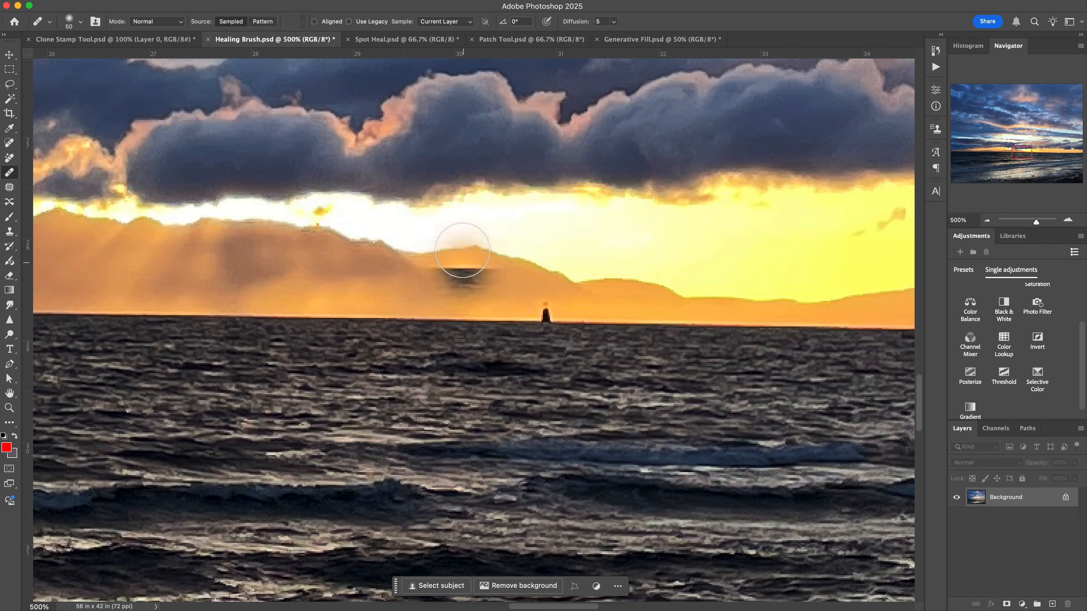
{"action": "left_click_drag", "start_coordinate": [538, 319], "coordinate": [547, 321]}
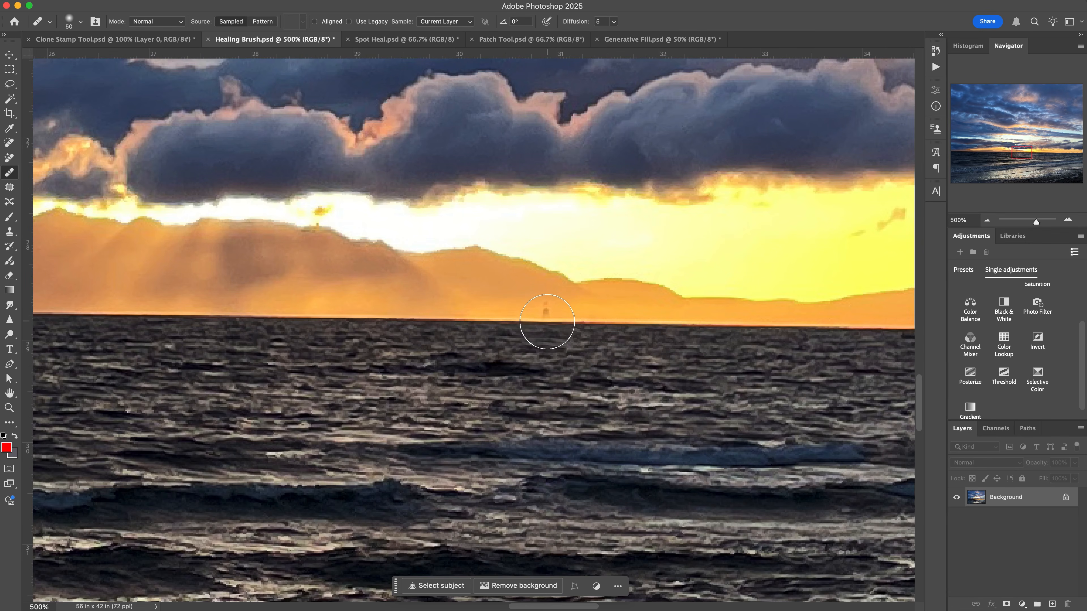
{"action": "key", "text": "bracketright"}
{"action": "key", "text": "bracketright"}
{"action": "key", "text": "super+z"}
{"action": "left_click", "coordinate": [422, 321], "text": "alt"}
{"action": "mouse_move", "coordinate": [534, 328]}
{"action": "left_mouse_down"}
{"action": "mouse_move", "coordinate": [538, 306]}
{"action": "mouse_move", "coordinate": [546, 327]}
{"action": "left_mouse_up"}
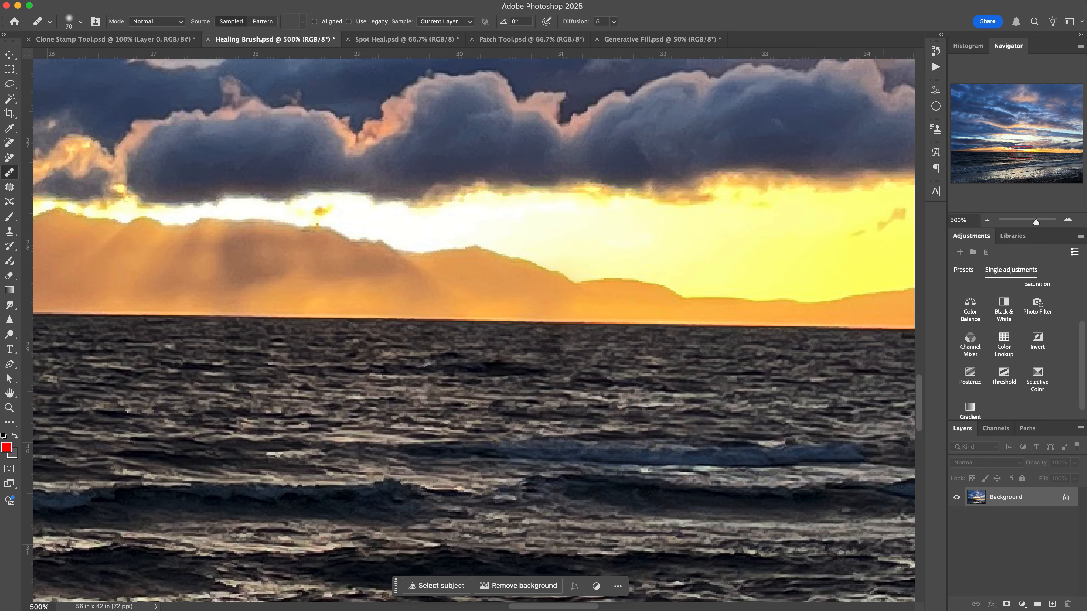
- Heal the orange sun reflection just above the breaking wave using the water beside it as source
{"action": "left_click", "coordinate": [989, 221]}
{"action": "left_click", "coordinate": [989, 221]}
{"action": "left_click", "coordinate": [989, 221]}
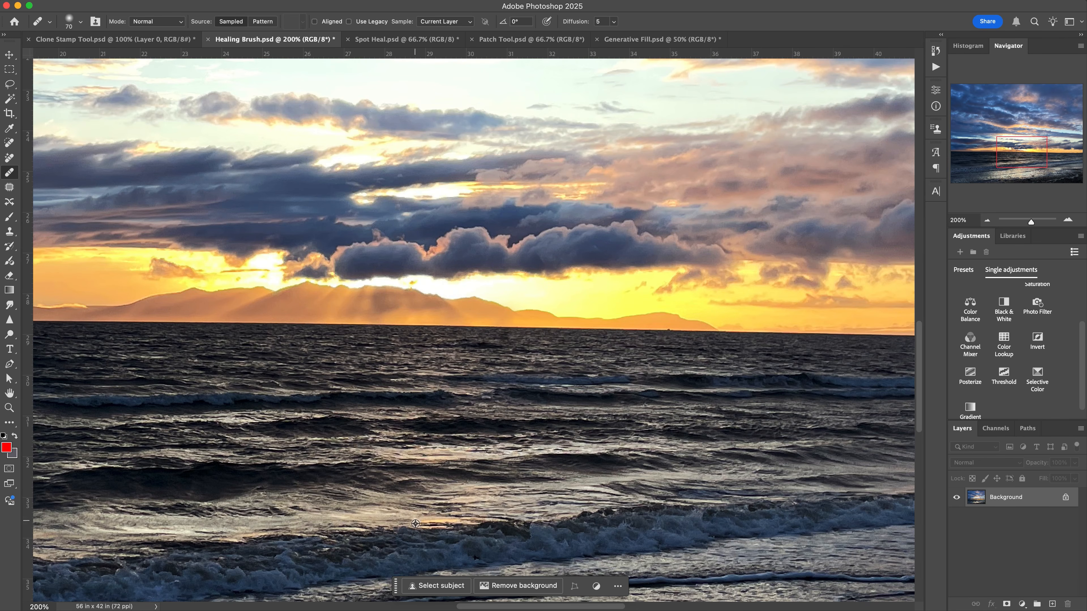
{"action": "left_click", "coordinate": [495, 522], "text": "alt"}
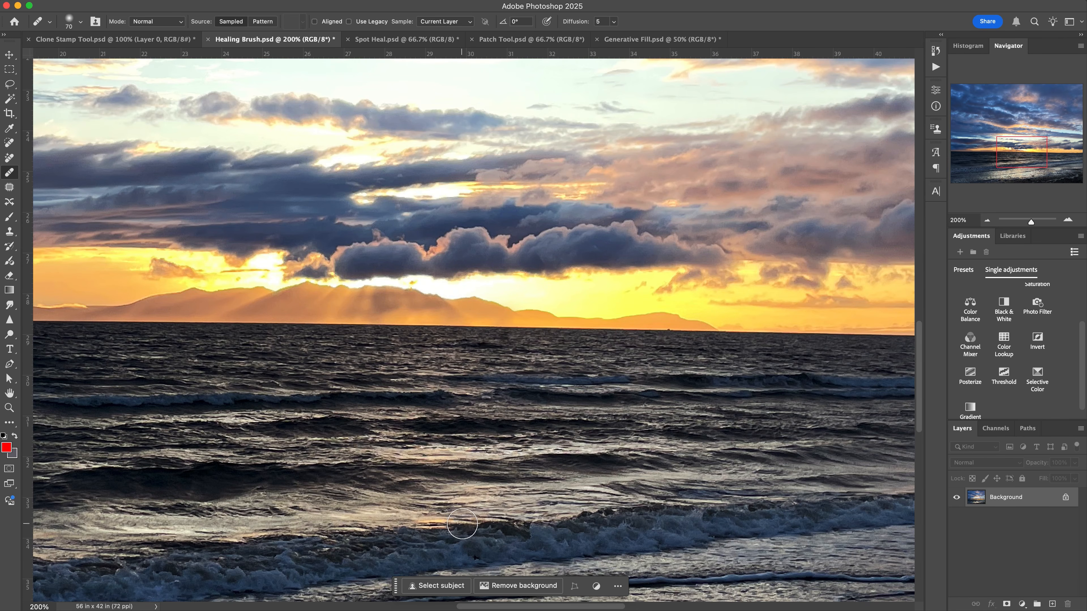
{"action": "left_click", "coordinate": [442, 527]}
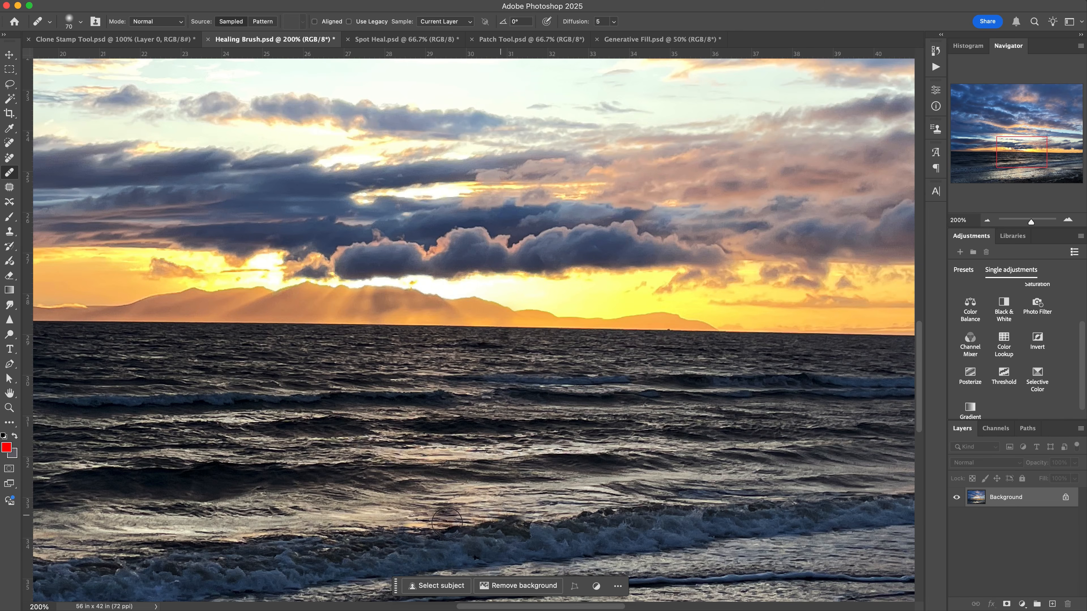
{"action": "left_click", "coordinate": [422, 530]}
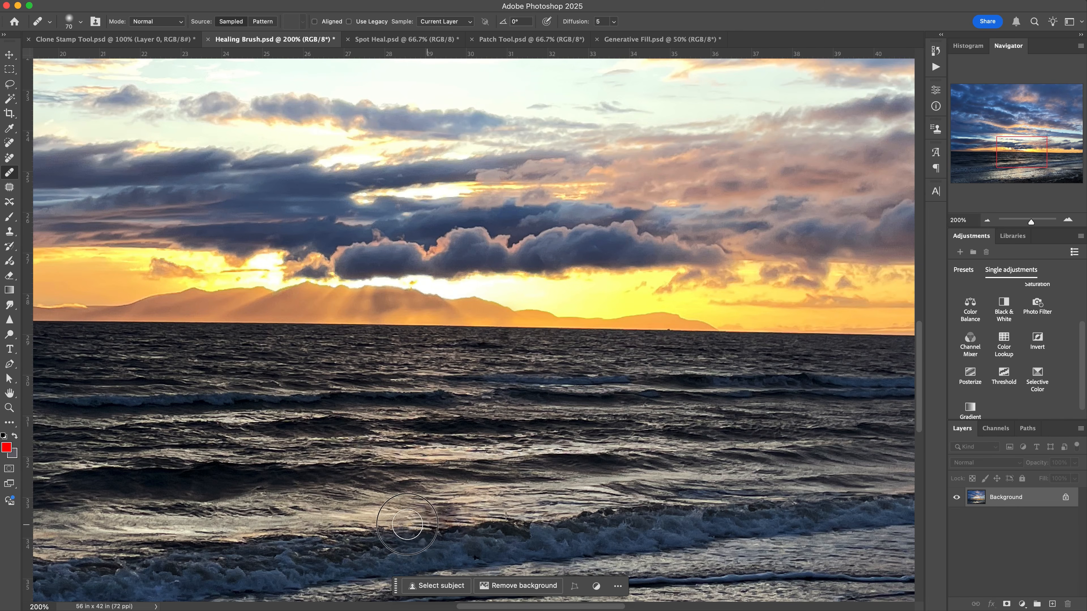
- Heal away the small whitecap on the dark sea below the distant hills using nearby water
{"action": "left_click_drag", "start_coordinate": [1034, 146], "coordinate": [997, 148]}
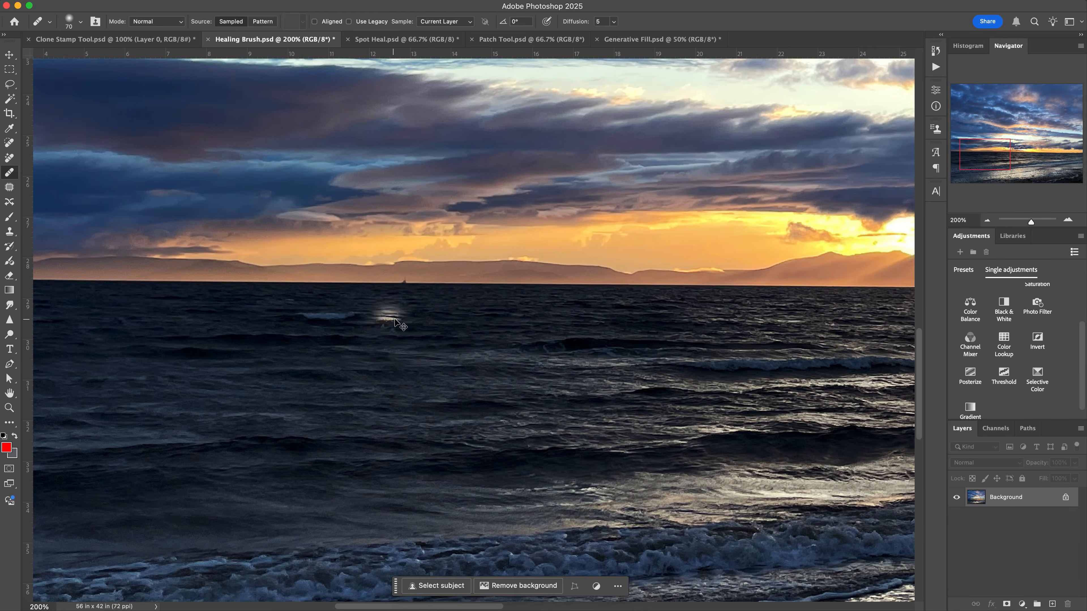
{"action": "left_click", "coordinate": [392, 317], "text": "alt"}
{"action": "mouse_move", "coordinate": [352, 318]}
{"action": "left_mouse_down"}
{"action": "mouse_move", "coordinate": [363, 315]}
{"action": "mouse_move", "coordinate": [301, 311]}
{"action": "left_mouse_up"}
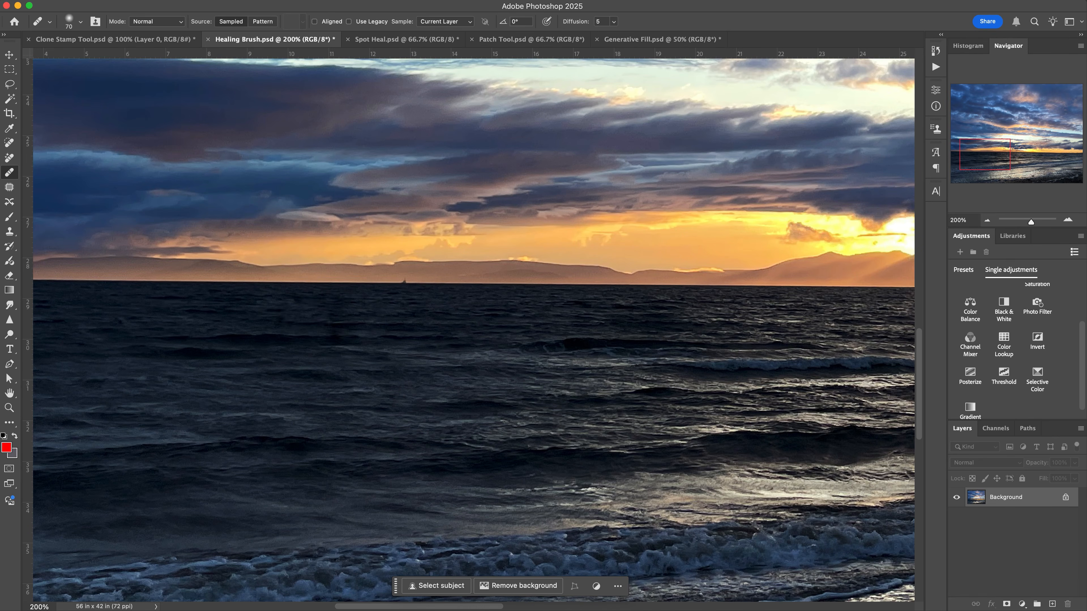
{"action": "left_click", "coordinate": [986, 220]}
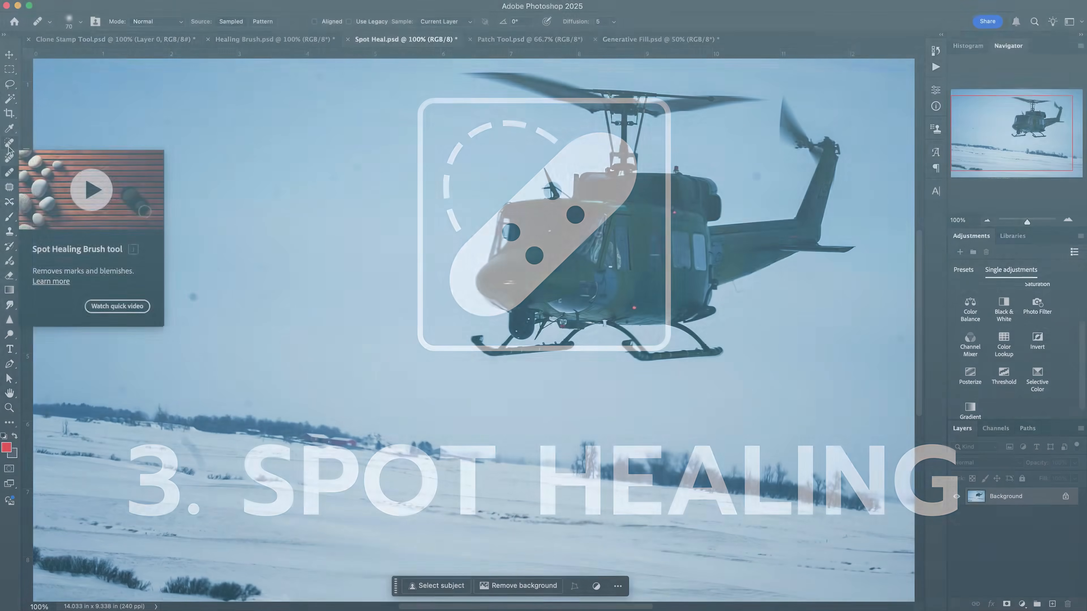
- Choose the Spot Healing Brush and remove the most prominent dark dust spot in the sky in front of the helicopter
{"action": "left_click", "coordinate": [10, 143]}
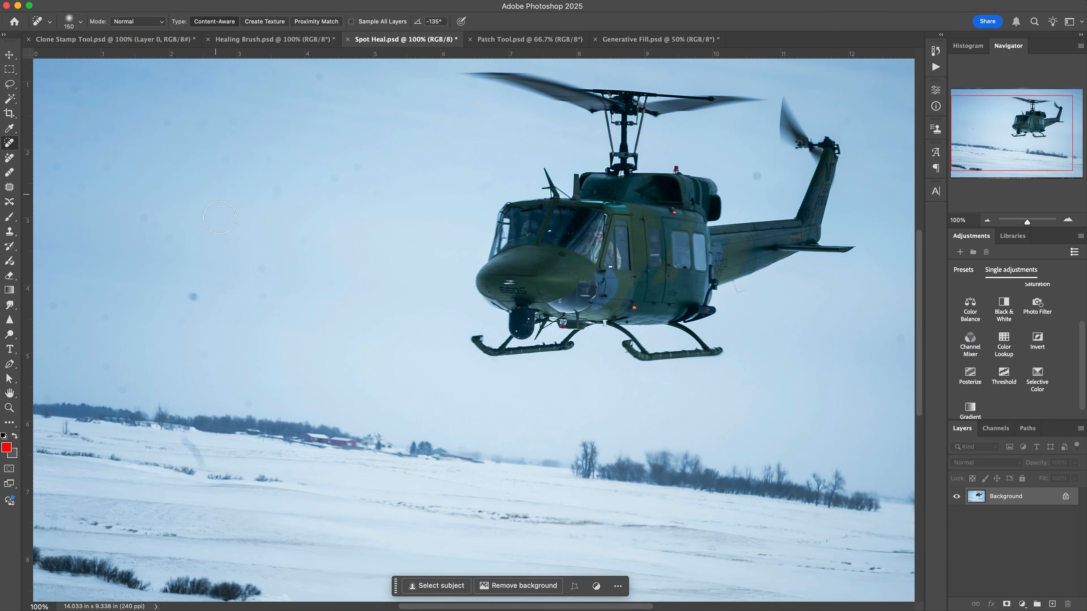
{"action": "key", "text": "bracketright"}
{"action": "left_click_drag", "start_coordinate": [193, 297], "coordinate": [205, 317]}
{"action": "key", "text": "bracketleft"}
{"action": "key", "text": "bracketleft"}
{"action": "left_click_drag", "start_coordinate": [191, 299], "coordinate": [191, 299]}
- Remove the fainter dust spots scattered across the sky in front of the helicopter with a 125 px spot healing brush
{"action": "left_click", "coordinate": [262, 269]}
{"action": "left_click", "coordinate": [263, 297]}
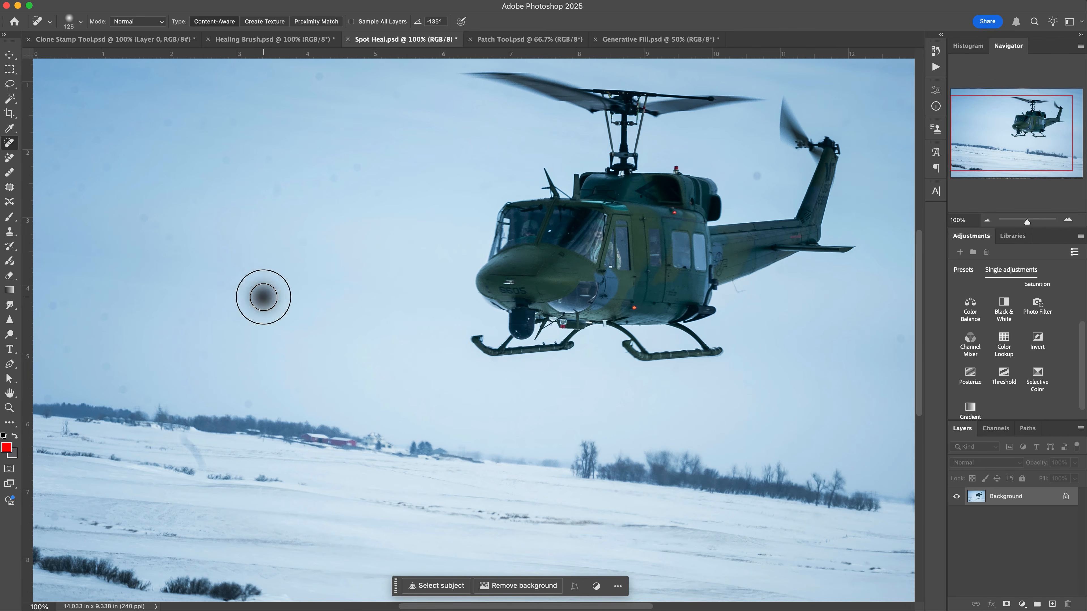
{"action": "left_click", "coordinate": [334, 178]}
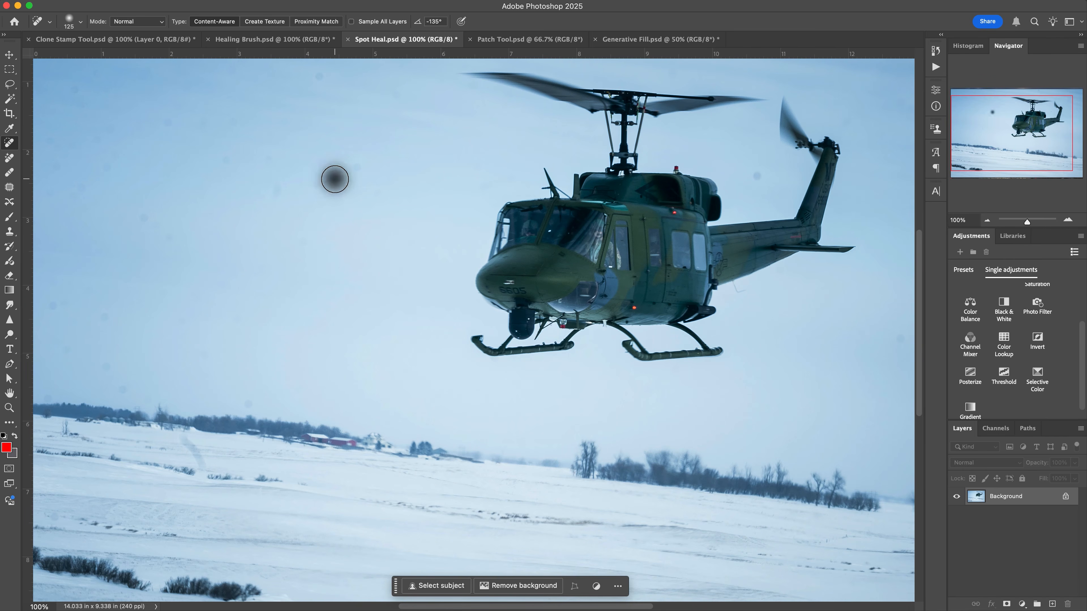
{"action": "left_click", "coordinate": [352, 169]}
{"action": "left_click", "coordinate": [273, 188]}
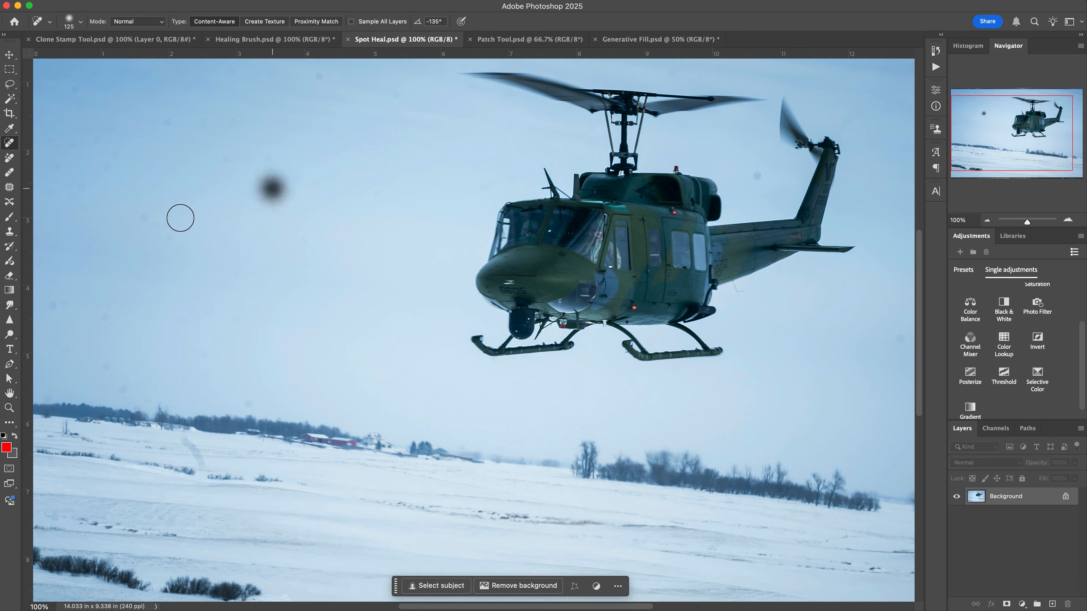
{"action": "left_click", "coordinate": [144, 217]}
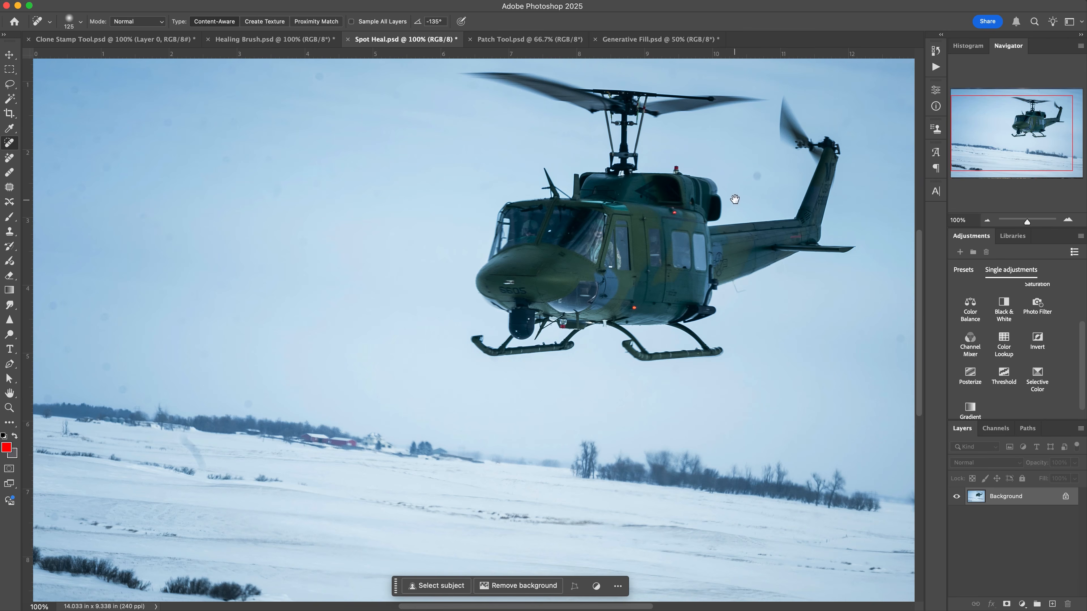
- Remove the dust spot in the sky between the helicopter's cabin and its tail rotor
{"action": "left_click_drag", "start_coordinate": [734, 200], "coordinate": [509, 269]}
{"action": "left_click", "coordinate": [538, 247]}
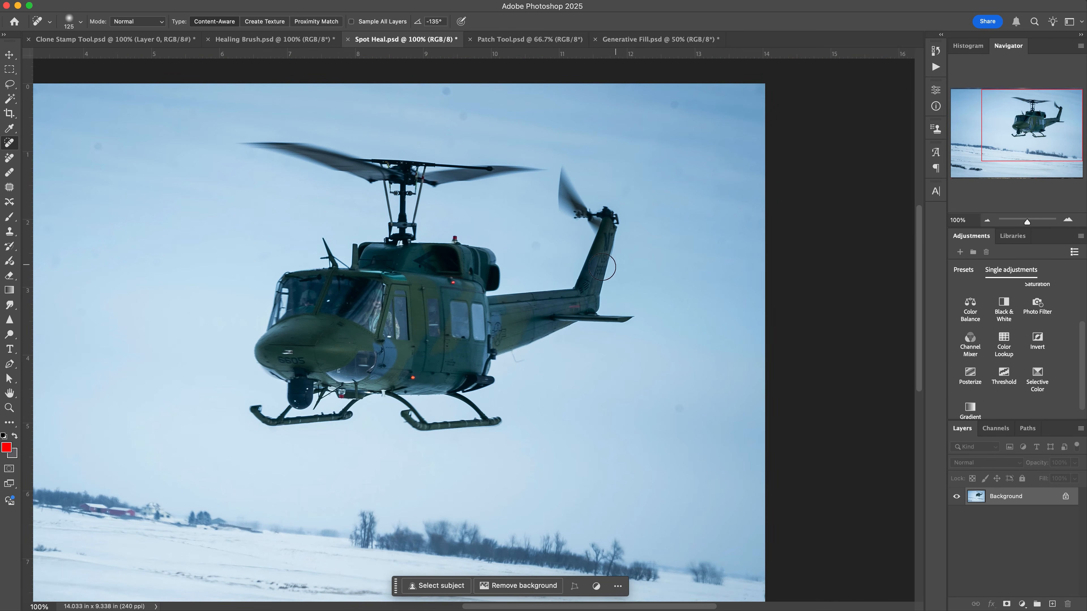
{"action": "left_click", "coordinate": [536, 246]}
- Enlarge the spot healing brush to 250 px and remove the row of dark bushes from the snowy foreground
{"action": "left_click_drag", "start_coordinate": [281, 467], "coordinate": [548, 239]}
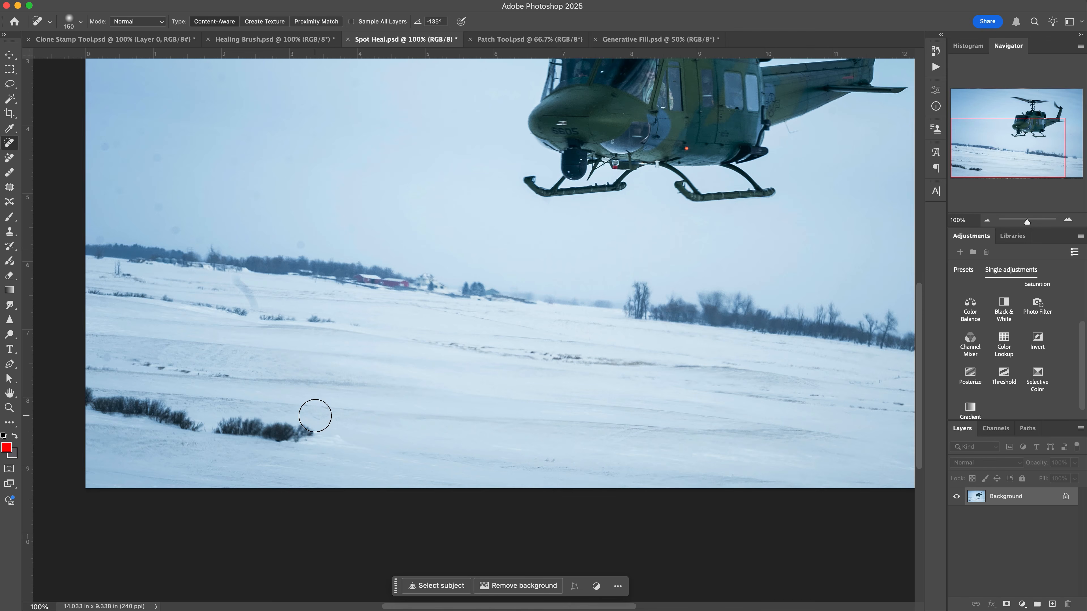
{"action": "key", "text": "bracketright"}
{"action": "key", "text": "bracketright"}
{"action": "key", "text": "bracketright"}
{"action": "key", "text": "bracketright"}
{"action": "mouse_move", "coordinate": [326, 435]}
{"action": "left_mouse_down"}
{"action": "mouse_move", "coordinate": [312, 443]}
{"action": "mouse_move", "coordinate": [92, 407]}
{"action": "left_mouse_up"}
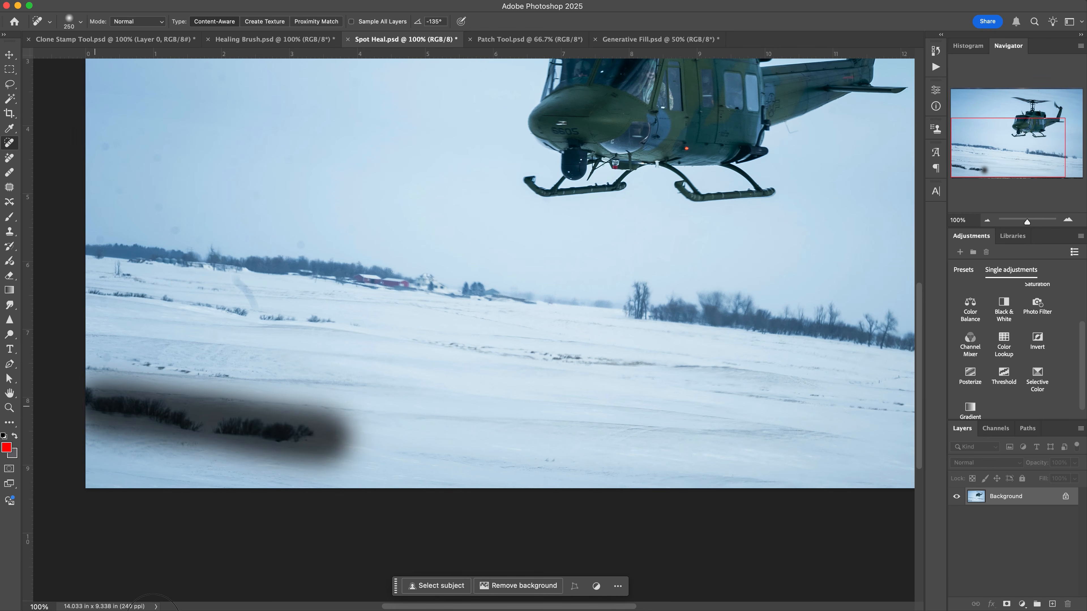
{"action": "left_click_drag", "start_coordinate": [327, 435], "coordinate": [63, 387]}
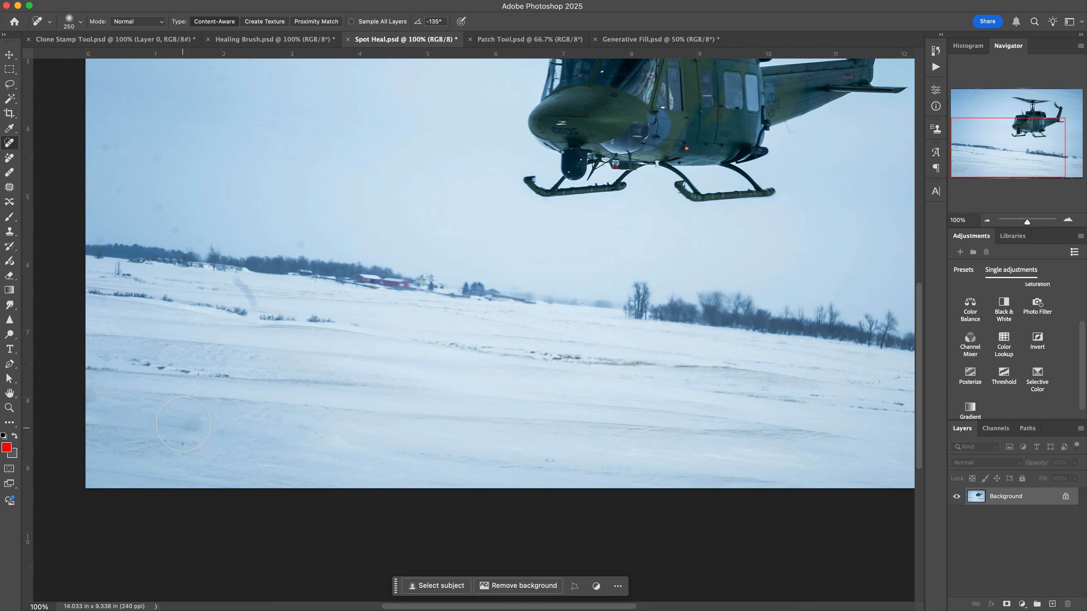
{"action": "left_click_drag", "start_coordinate": [182, 425], "coordinate": [177, 418]}
- Reduce the spot healing brush to 70 px and remove the faint smudge streak on the snow below the distant treeline
{"action": "key", "text": "bracketleft"}
{"action": "key", "text": "bracketleft"}
{"action": "key", "text": "bracketleft"}
{"action": "key", "text": "bracketleft"}
{"action": "left_click", "coordinate": [1064, 217]}
{"action": "left_click", "coordinate": [1065, 216]}
{"action": "left_click_drag", "start_coordinate": [1014, 158], "coordinate": [976, 148]}
{"action": "key", "text": "bracketleft"}
{"action": "key", "text": "bracketleft"}
{"action": "key", "text": "bracketleft"}
{"action": "key", "text": "bracketleft"}
{"action": "mouse_move", "coordinate": [548, 420]}
{"action": "left_mouse_down"}
{"action": "mouse_move", "coordinate": [524, 380]}
{"action": "mouse_move", "coordinate": [440, 352]}
{"action": "mouse_move", "coordinate": [498, 326]}
{"action": "left_mouse_up"}
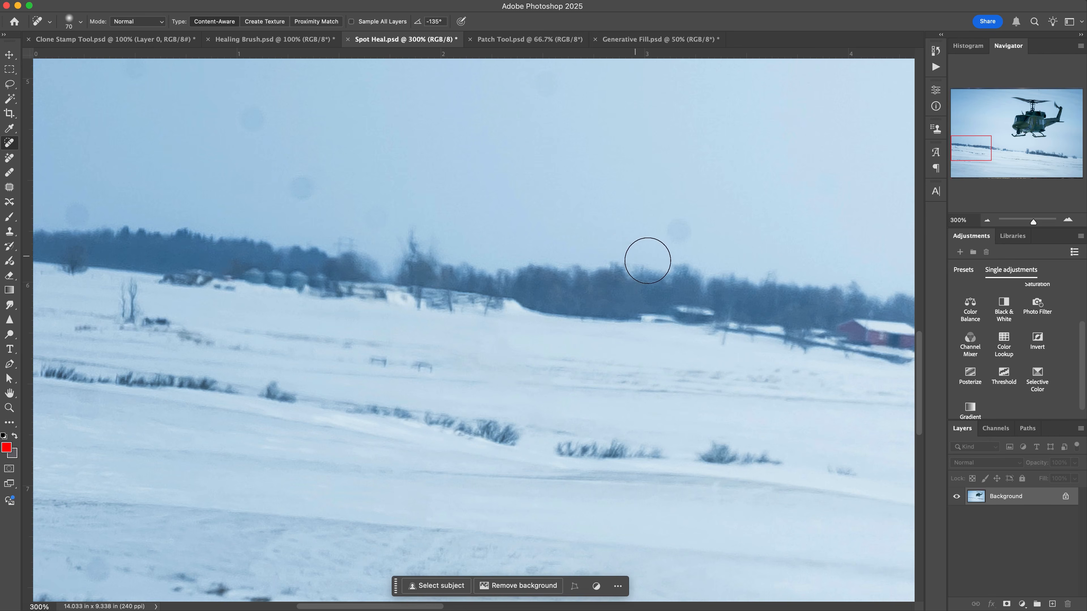
- Remove the faint dust spots in the sky just above the distant treeline
{"action": "left_click", "coordinate": [304, 189]}
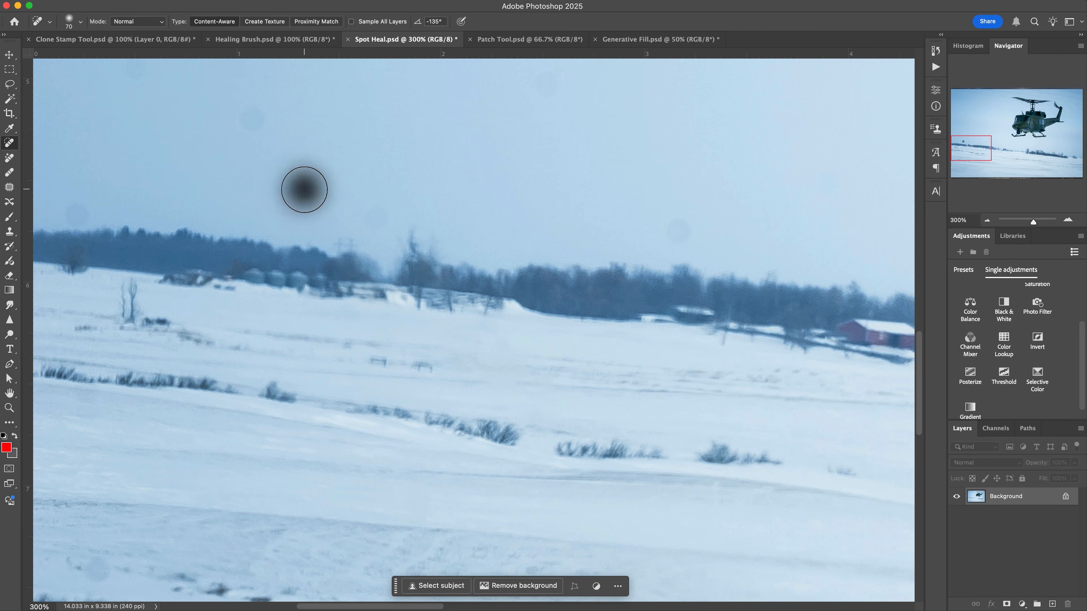
{"action": "left_click", "coordinate": [75, 211]}
{"action": "left_click", "coordinate": [301, 184]}
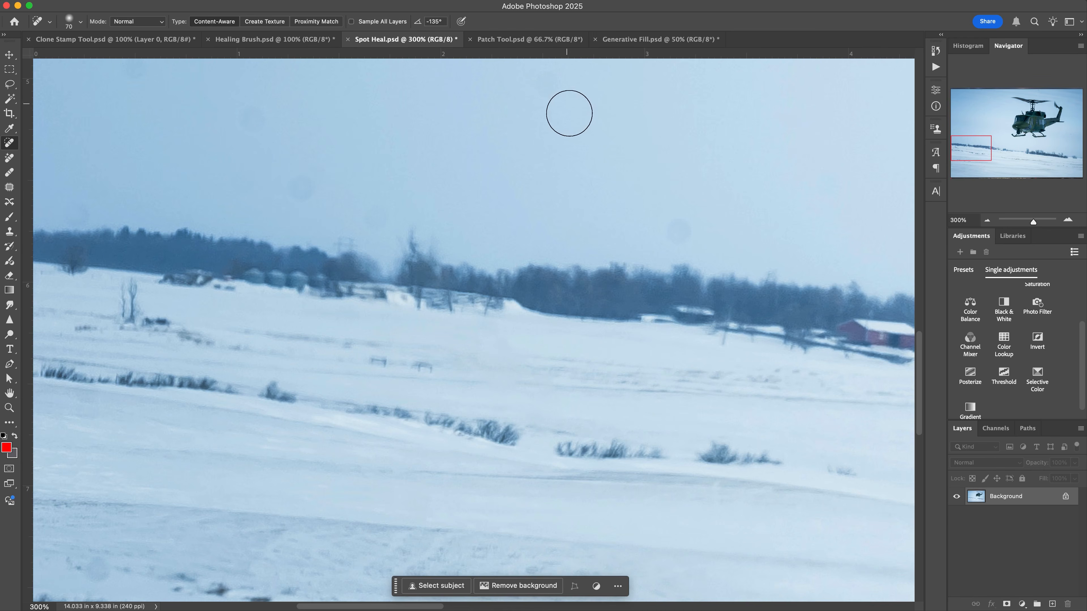
{"action": "left_click", "coordinate": [679, 227]}
- Enlarge the spot healing brush to 900 px and paint over the helicopter to remove it from the sky
{"action": "left_click", "coordinate": [990, 220]}
{"action": "left_click", "coordinate": [990, 219]}
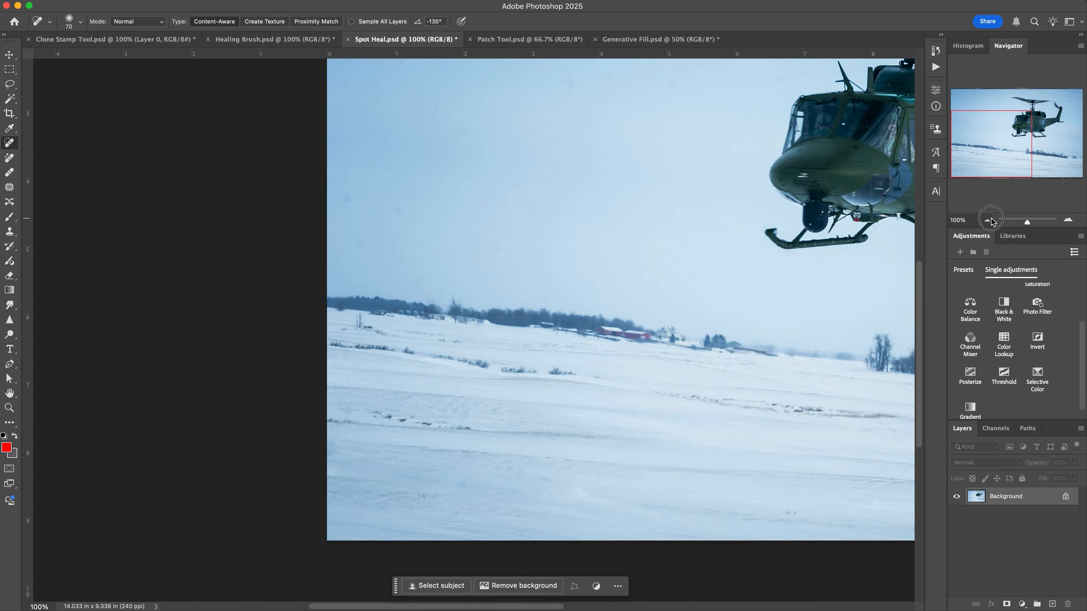
{"action": "left_click", "coordinate": [990, 220]}
{"action": "left_click_drag", "start_coordinate": [1012, 151], "coordinate": [1066, 131]}
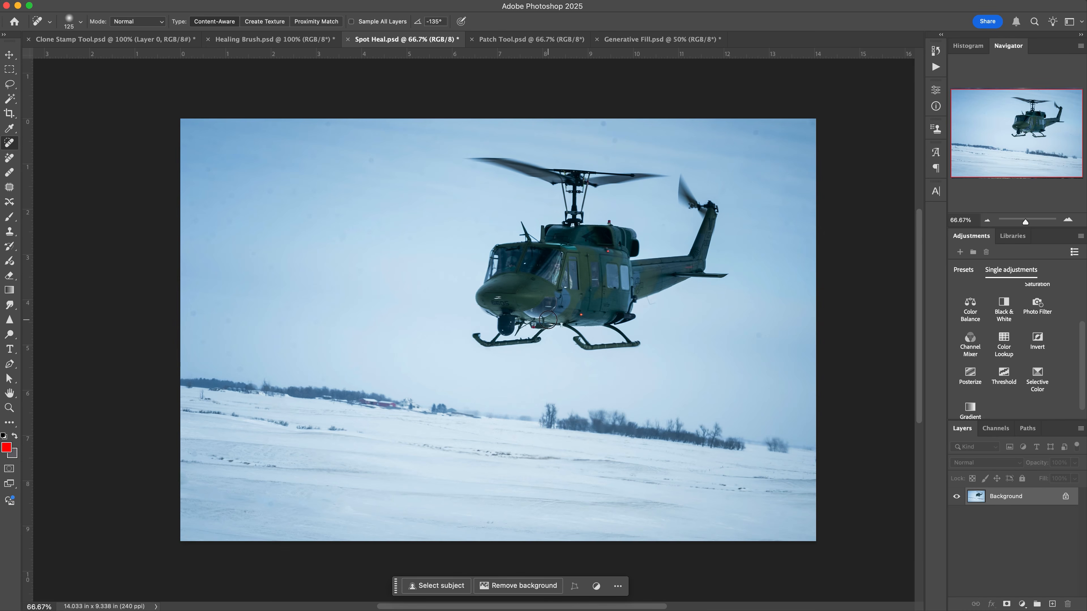
{"action": "key", "text": "bracketright"}
{"action": "key", "text": "bracketright"}
{"action": "mouse_move", "coordinate": [474, 287]}
{"action": "left_mouse_down"}
{"action": "mouse_move", "coordinate": [508, 304]}
{"action": "mouse_move", "coordinate": [493, 300]}
{"action": "mouse_move", "coordinate": [600, 276]}
{"action": "mouse_move", "coordinate": [599, 321]}
{"action": "mouse_move", "coordinate": [624, 291]}
{"action": "mouse_move", "coordinate": [698, 256]}
{"action": "mouse_move", "coordinate": [703, 204]}
{"action": "mouse_move", "coordinate": [589, 302]}
{"action": "mouse_move", "coordinate": [480, 312]}
{"action": "mouse_move", "coordinate": [607, 271]}
{"action": "mouse_move", "coordinate": [593, 203]}
{"action": "mouse_move", "coordinate": [497, 169]}
{"action": "mouse_move", "coordinate": [609, 195]}
{"action": "left_mouse_up"}
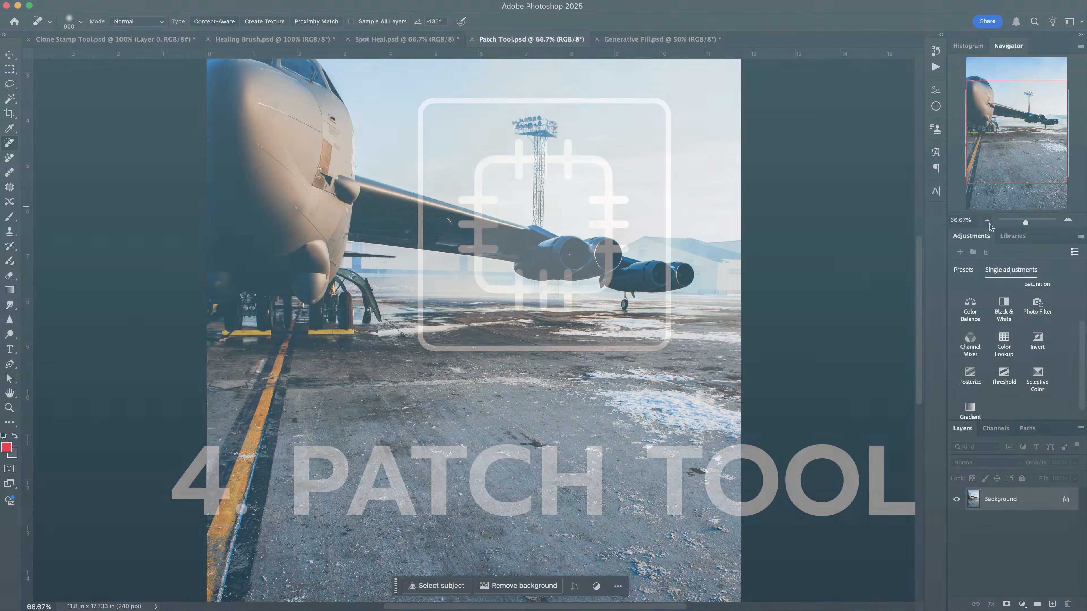
- Choose the Patch tool, replace the large brown stain on the foreground tarmac with clean pavement above it, and deselect
{"action": "left_click", "coordinate": [987, 221]}
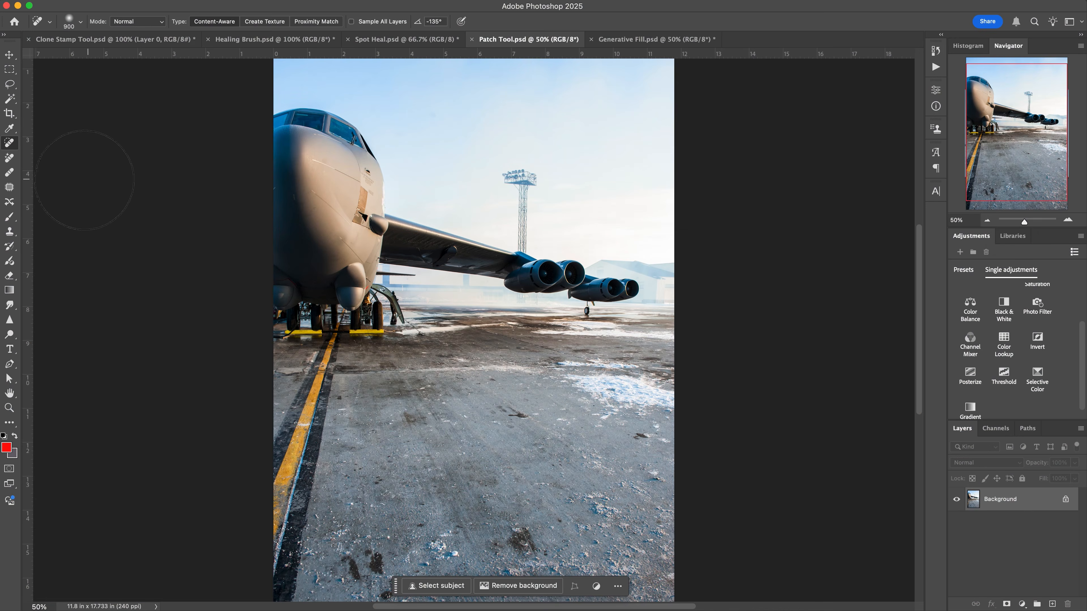
{"action": "left_click", "coordinate": [9, 191]}
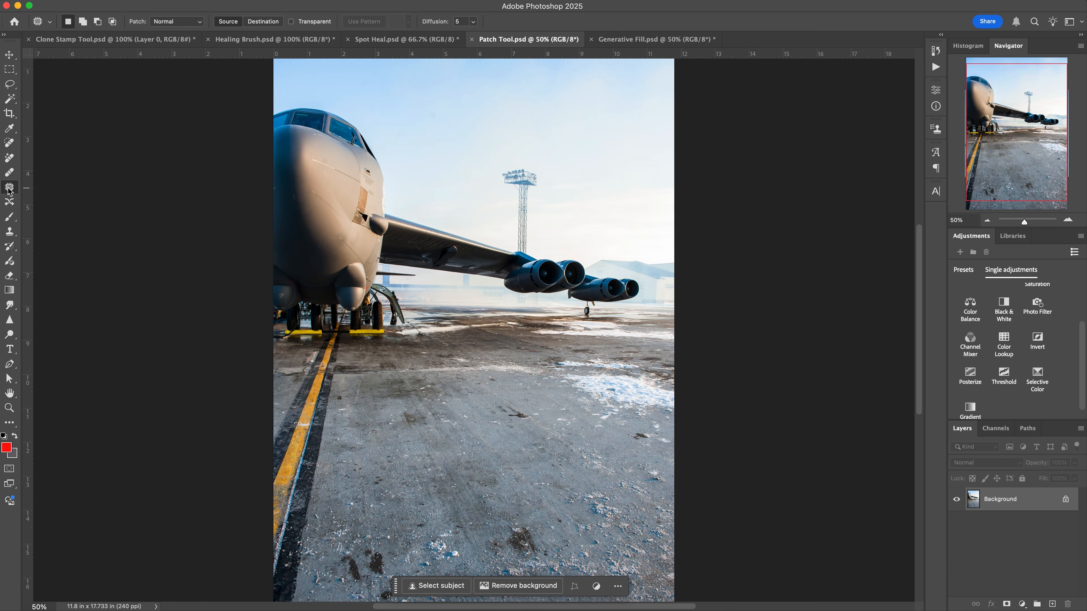
{"action": "left_click", "coordinate": [987, 221]}
{"action": "left_click", "coordinate": [1068, 219]}
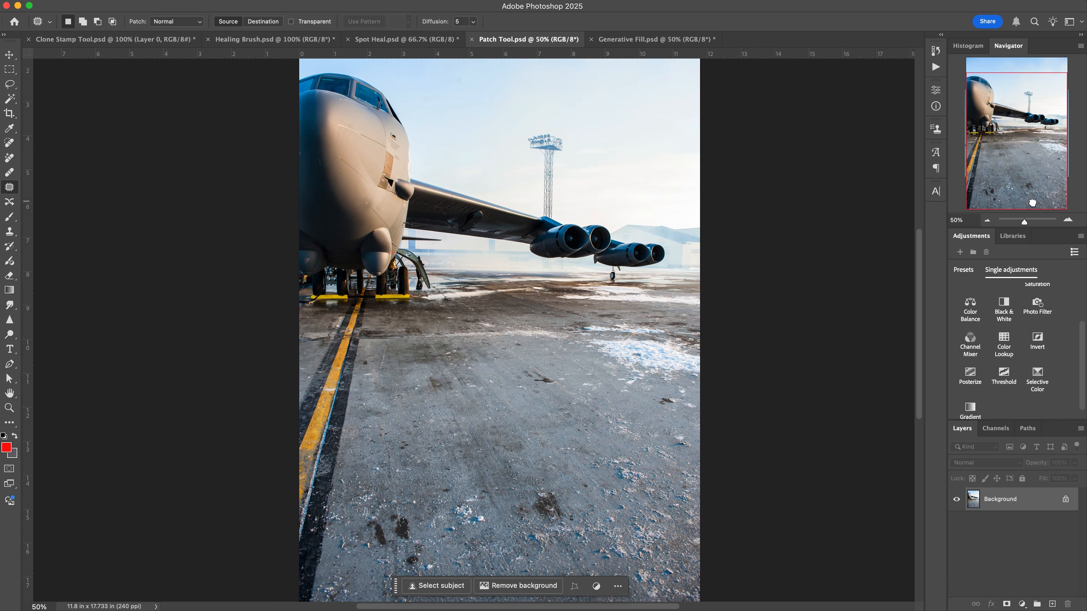
{"action": "left_click", "coordinate": [1068, 220]}
{"action": "left_click", "coordinate": [1067, 220]}
{"action": "scroll", "coordinate": [755, 308], "scroll_direction": "down", "scroll_amount": 10}
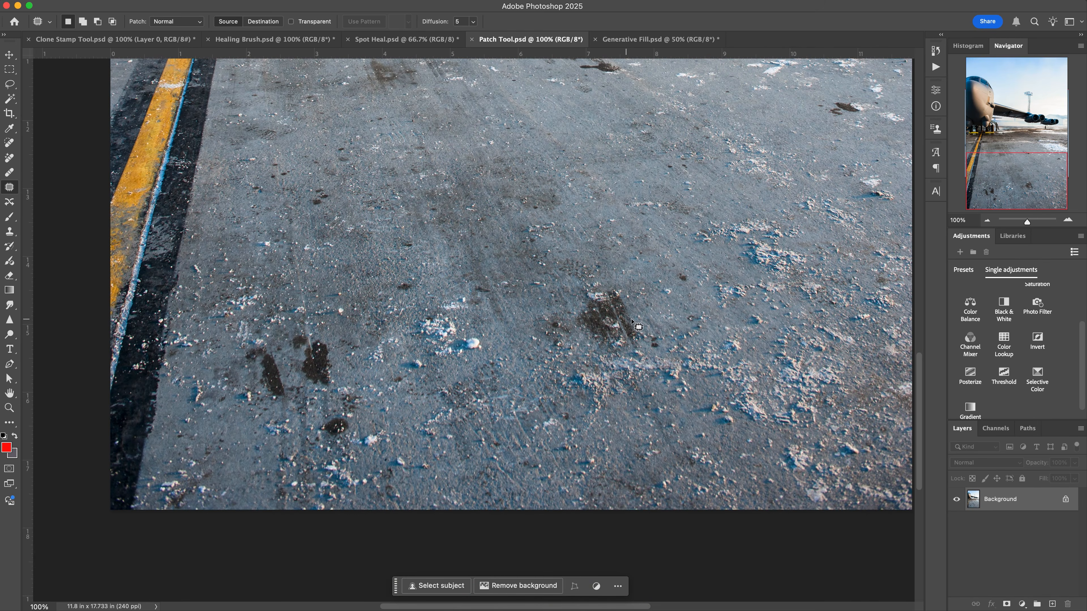
{"action": "mouse_move", "coordinate": [659, 325]}
{"action": "left_mouse_down"}
{"action": "mouse_move", "coordinate": [630, 264]}
{"action": "mouse_move", "coordinate": [598, 250]}
{"action": "mouse_move", "coordinate": [551, 254]}
{"action": "mouse_move", "coordinate": [519, 291]}
{"action": "mouse_move", "coordinate": [519, 345]}
{"action": "mouse_move", "coordinate": [558, 390]}
{"action": "mouse_move", "coordinate": [632, 395]}
{"action": "mouse_move", "coordinate": [659, 352]}
{"action": "mouse_move", "coordinate": [661, 311]}
{"action": "mouse_move", "coordinate": [644, 289]}
{"action": "left_mouse_up"}
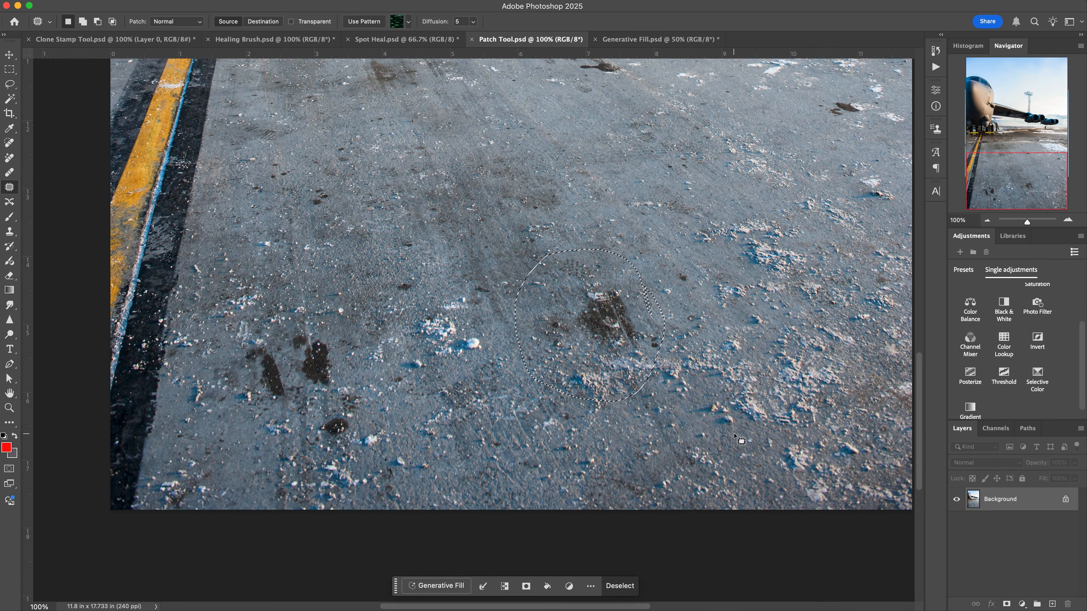
{"action": "left_click_drag", "start_coordinate": [600, 326], "coordinate": [565, 165]}
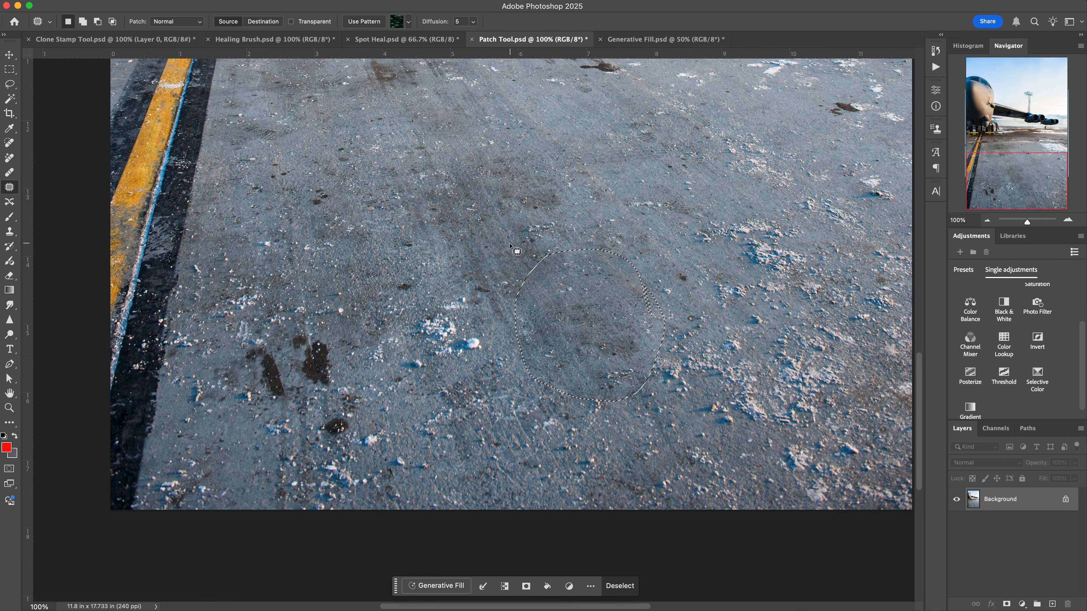
{"action": "key", "text": "ctrl+d"}
- Patch the group of dark oil stains near the yellow line with adjacent clean pavement and clear the selection
{"action": "mouse_move", "coordinate": [356, 355]}
{"action": "left_mouse_down"}
{"action": "mouse_move", "coordinate": [325, 316]}
{"action": "mouse_move", "coordinate": [283, 343]}
{"action": "mouse_move", "coordinate": [338, 394]}
{"action": "mouse_move", "coordinate": [341, 334]}
{"action": "mouse_move", "coordinate": [347, 344]}
{"action": "mouse_move", "coordinate": [334, 300]}
{"action": "left_mouse_up"}
{"action": "mouse_move", "coordinate": [352, 409]}
{"action": "left_mouse_down"}
{"action": "mouse_move", "coordinate": [307, 433]}
{"action": "mouse_move", "coordinate": [361, 439]}
{"action": "mouse_move", "coordinate": [352, 406]}
{"action": "left_mouse_up"}
{"action": "mouse_move", "coordinate": [336, 428]}
{"action": "left_mouse_down"}
{"action": "mouse_move", "coordinate": [403, 410]}
{"action": "mouse_move", "coordinate": [255, 328]}
{"action": "mouse_move", "coordinate": [251, 404]}
{"action": "mouse_move", "coordinate": [302, 365]}
{"action": "mouse_move", "coordinate": [270, 407]}
{"action": "mouse_move", "coordinate": [271, 444]}
{"action": "left_mouse_up"}
{"action": "key", "text": "super+d"}
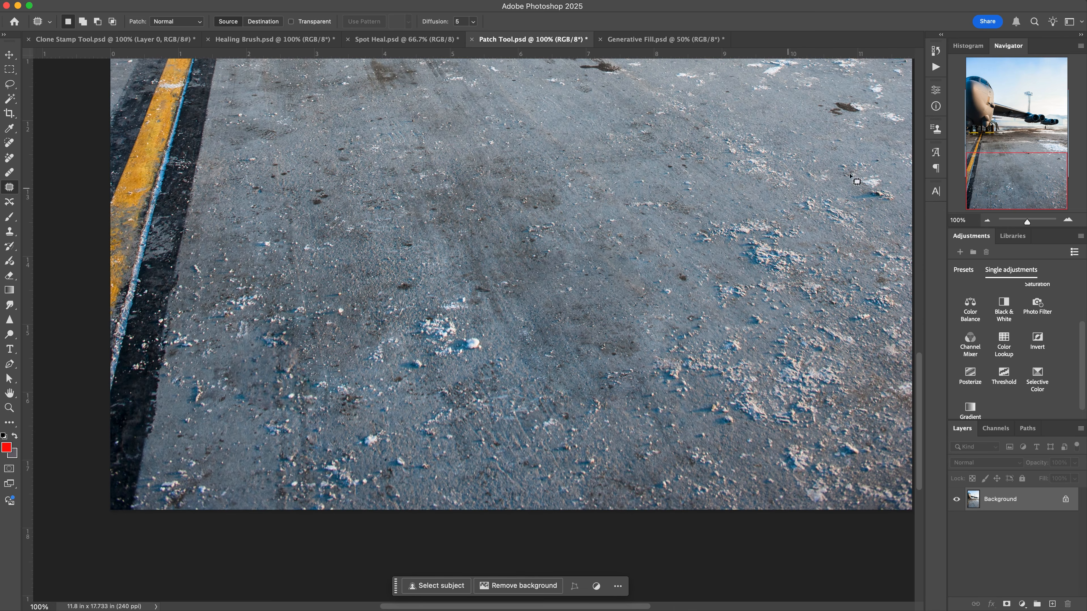
- Patch the two dark marks farther up the tarmac below the snow patch with nearby clean pavement
{"action": "left_click_drag", "start_coordinate": [973, 160], "coordinate": [979, 142]}
{"action": "mouse_move", "coordinate": [787, 247]}
{"action": "left_mouse_down"}
{"action": "mouse_move", "coordinate": [744, 248]}
{"action": "mouse_move", "coordinate": [815, 272]}
{"action": "mouse_move", "coordinate": [813, 282]}
{"action": "mouse_move", "coordinate": [705, 232]}
{"action": "mouse_move", "coordinate": [659, 233]}
{"action": "left_mouse_up"}
{"action": "mouse_move", "coordinate": [559, 226]}
{"action": "left_mouse_down"}
{"action": "mouse_move", "coordinate": [513, 188]}
{"action": "mouse_move", "coordinate": [456, 187]}
{"action": "mouse_move", "coordinate": [443, 228]}
{"action": "mouse_move", "coordinate": [536, 261]}
{"action": "mouse_move", "coordinate": [584, 239]}
{"action": "mouse_move", "coordinate": [563, 207]}
{"action": "mouse_move", "coordinate": [510, 193]}
{"action": "mouse_move", "coordinate": [510, 225]}
{"action": "mouse_move", "coordinate": [611, 305]}
{"action": "left_mouse_up"}
{"action": "left_click", "coordinate": [470, 419]}
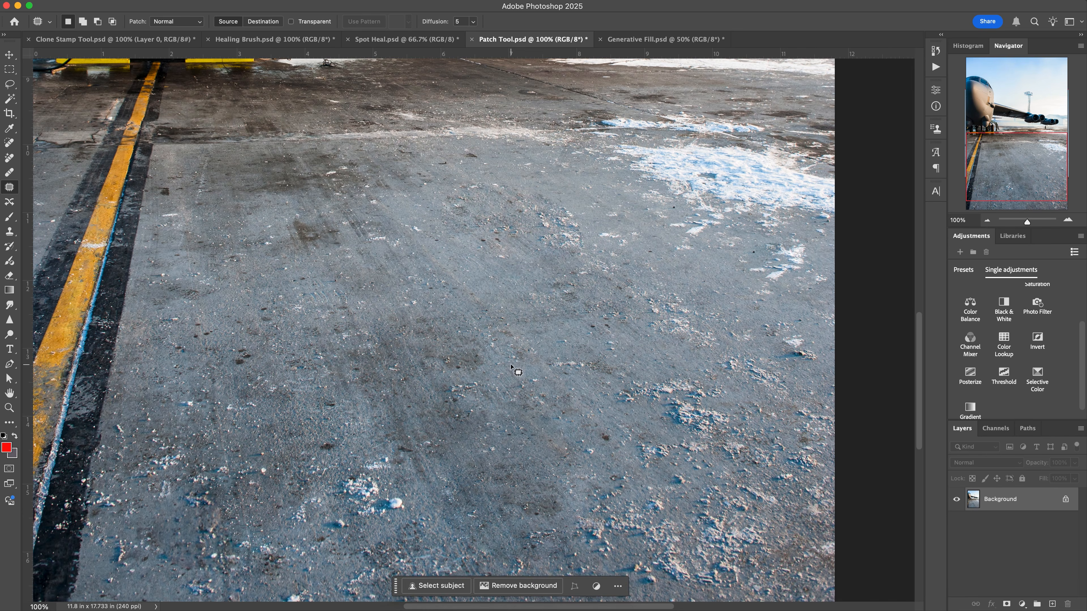
{"action": "left_click", "coordinate": [986, 221]}
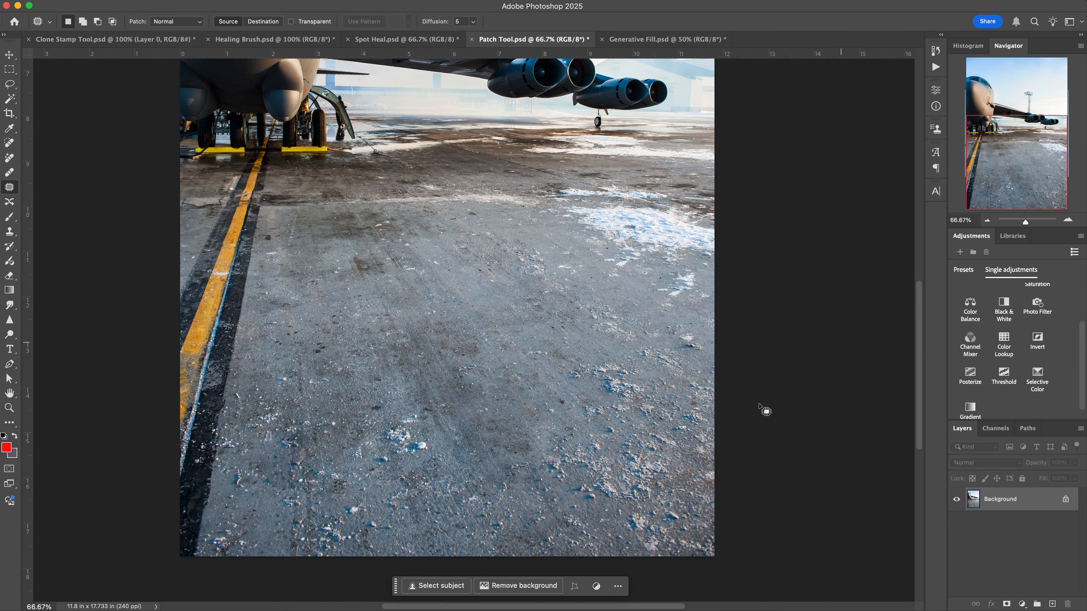
- Patch the blemish in the central tarmac, the lone snow clump near the photo's edge and the white clumps lower down with clean pavement, then deselect
{"action": "left_click_drag", "start_coordinate": [385, 398], "coordinate": [384, 395]}
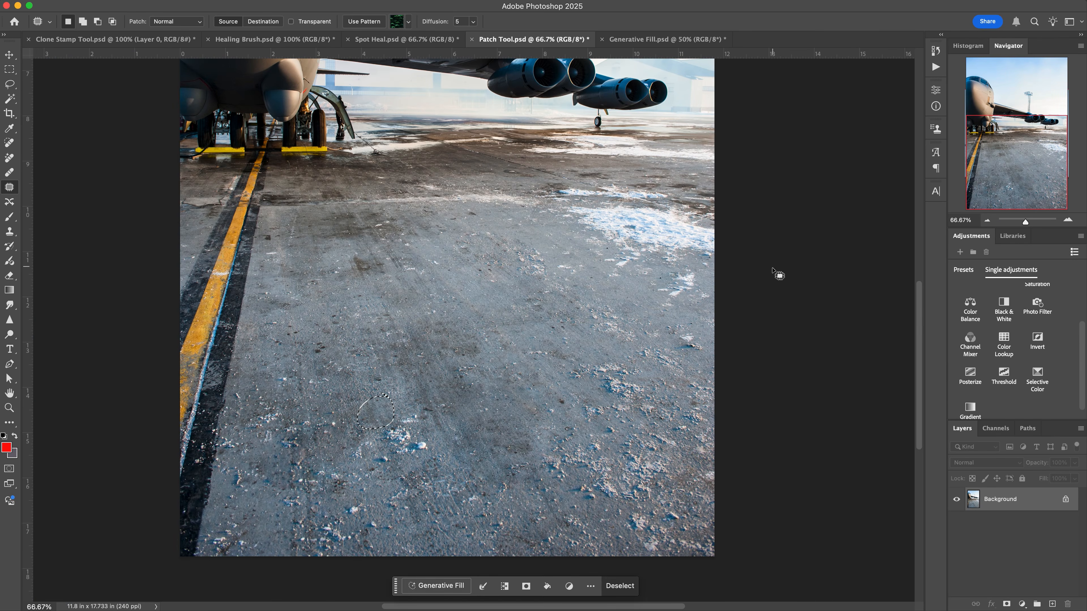
{"action": "mouse_move", "coordinate": [680, 332]}
{"action": "left_mouse_down"}
{"action": "mouse_move", "coordinate": [667, 353]}
{"action": "mouse_move", "coordinate": [704, 340]}
{"action": "mouse_move", "coordinate": [633, 305]}
{"action": "left_mouse_up"}
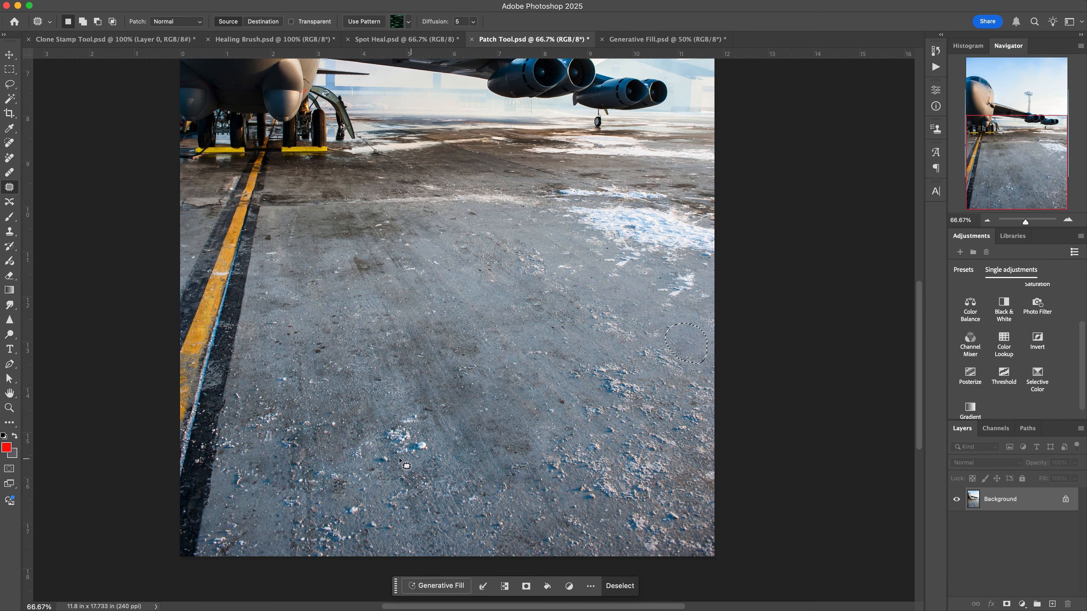
{"action": "mouse_move", "coordinate": [436, 414]}
{"action": "left_mouse_down"}
{"action": "mouse_move", "coordinate": [387, 475]}
{"action": "mouse_move", "coordinate": [454, 428]}
{"action": "mouse_move", "coordinate": [428, 406]}
{"action": "mouse_move", "coordinate": [394, 412]}
{"action": "left_mouse_up"}
{"action": "key", "text": "super+d"}
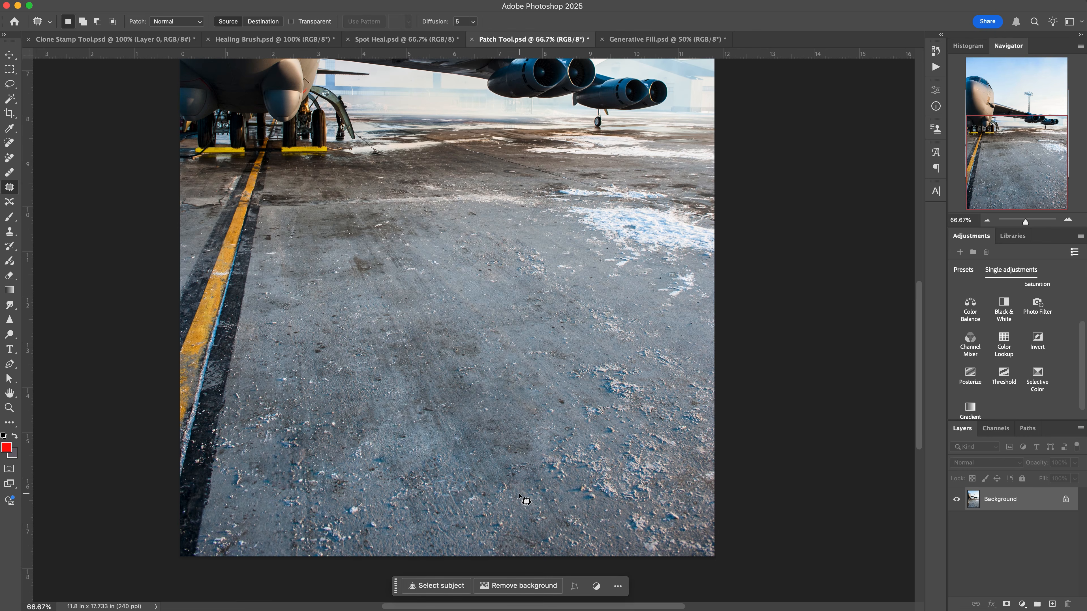
- Patch the light tower above the wing with clean sky beside it and clear the selection
{"action": "left_click", "coordinate": [985, 221]}
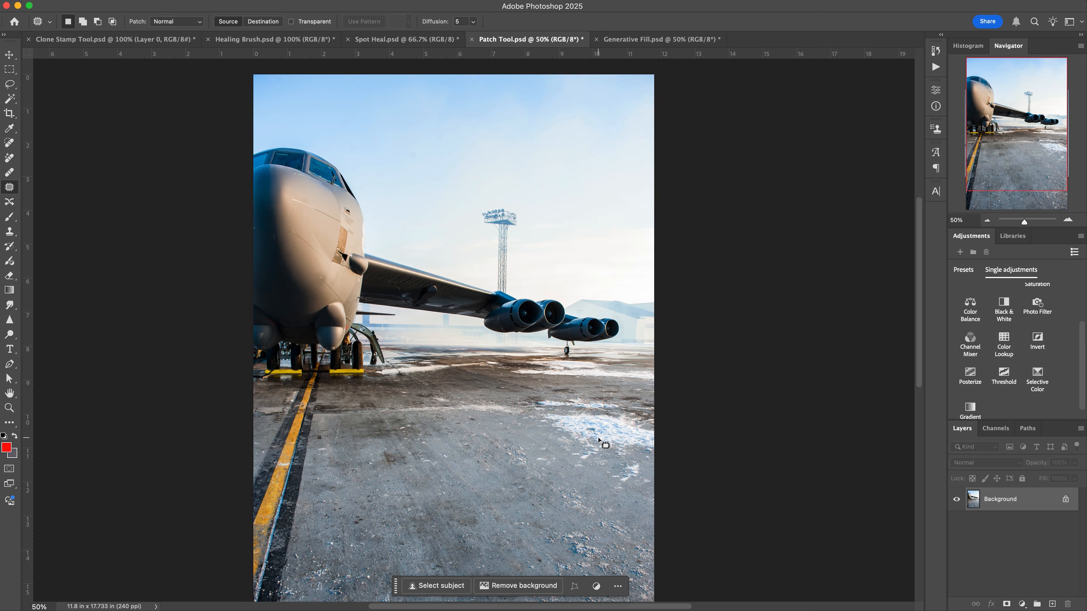
{"action": "mouse_move", "coordinate": [525, 224]}
{"action": "left_mouse_down"}
{"action": "mouse_move", "coordinate": [494, 204]}
{"action": "mouse_move", "coordinate": [474, 239]}
{"action": "mouse_move", "coordinate": [509, 289]}
{"action": "mouse_move", "coordinate": [532, 258]}
{"action": "mouse_move", "coordinate": [517, 204]}
{"action": "mouse_move", "coordinate": [554, 239]}
{"action": "mouse_move", "coordinate": [575, 235]}
{"action": "left_mouse_up"}
{"action": "key", "text": "super+d"}
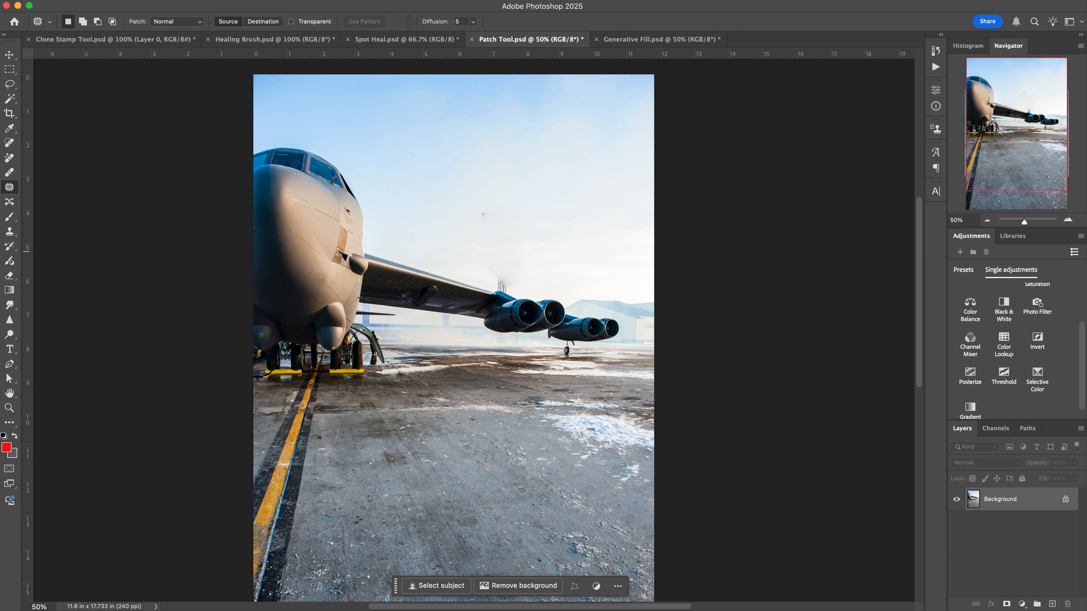
- Patch the leftover tower speck, sky smudges and stubs above the engines with nearby clean sky, clearing the selections
{"action": "left_click", "coordinate": [1068, 220]}
{"action": "left_click", "coordinate": [1068, 219]}
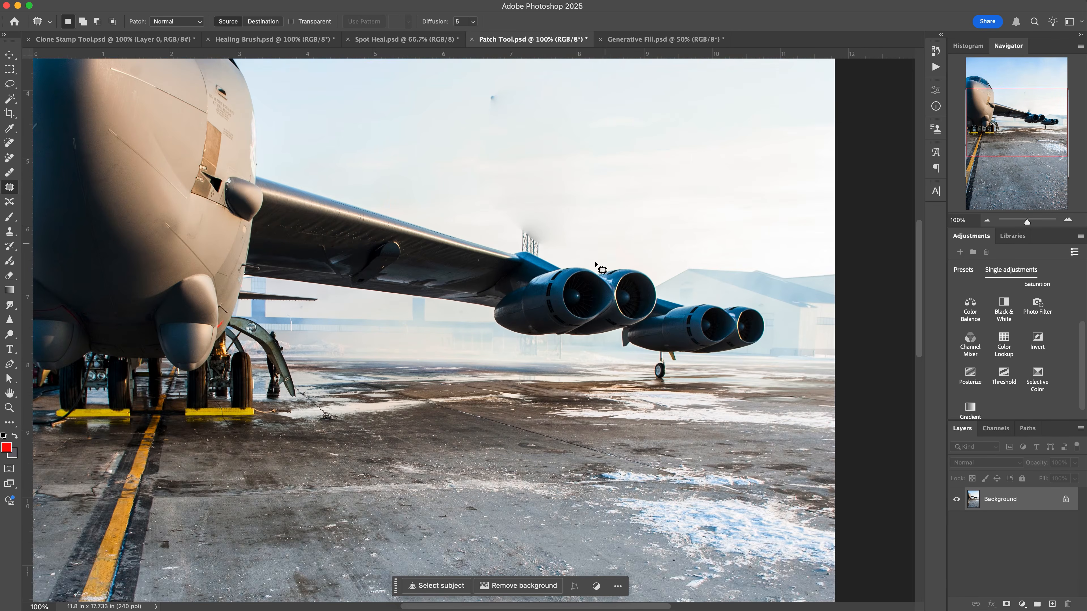
{"action": "scroll", "coordinate": [535, 189], "scroll_direction": "up", "scroll_amount": 3}
{"action": "mouse_move", "coordinate": [508, 122]}
{"action": "left_mouse_down"}
{"action": "mouse_move", "coordinate": [533, 170]}
{"action": "mouse_move", "coordinate": [555, 119]}
{"action": "left_mouse_up"}
{"action": "left_click_drag", "start_coordinate": [521, 158], "coordinate": [657, 166]}
{"action": "key", "text": "super+d"}
{"action": "mouse_move", "coordinate": [538, 317]}
{"action": "left_mouse_down"}
{"action": "mouse_move", "coordinate": [505, 275]}
{"action": "mouse_move", "coordinate": [549, 250]}
{"action": "mouse_move", "coordinate": [562, 301]}
{"action": "mouse_move", "coordinate": [526, 311]}
{"action": "left_mouse_up"}
{"action": "left_click_drag", "start_coordinate": [556, 274], "coordinate": [578, 271]}
{"action": "key", "text": "super+d"}
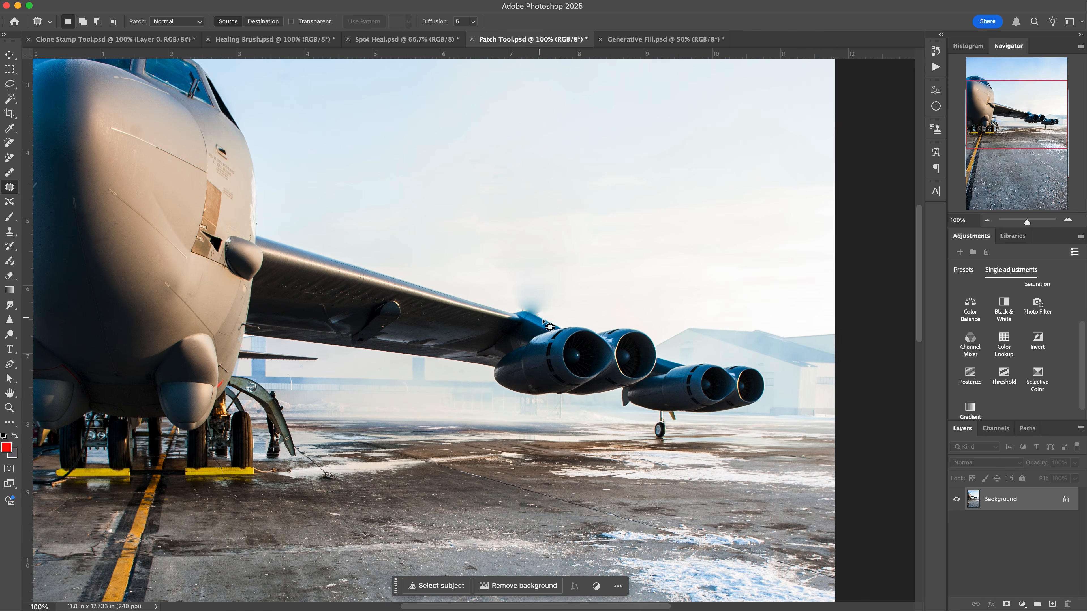
- Use the Clone Stamp with a 60 px brush to cover the blue smudge directly above the wing's engine mount with clean sky
{"action": "scroll", "coordinate": [557, 296], "scroll_direction": "up", "scroll_amount": 3}
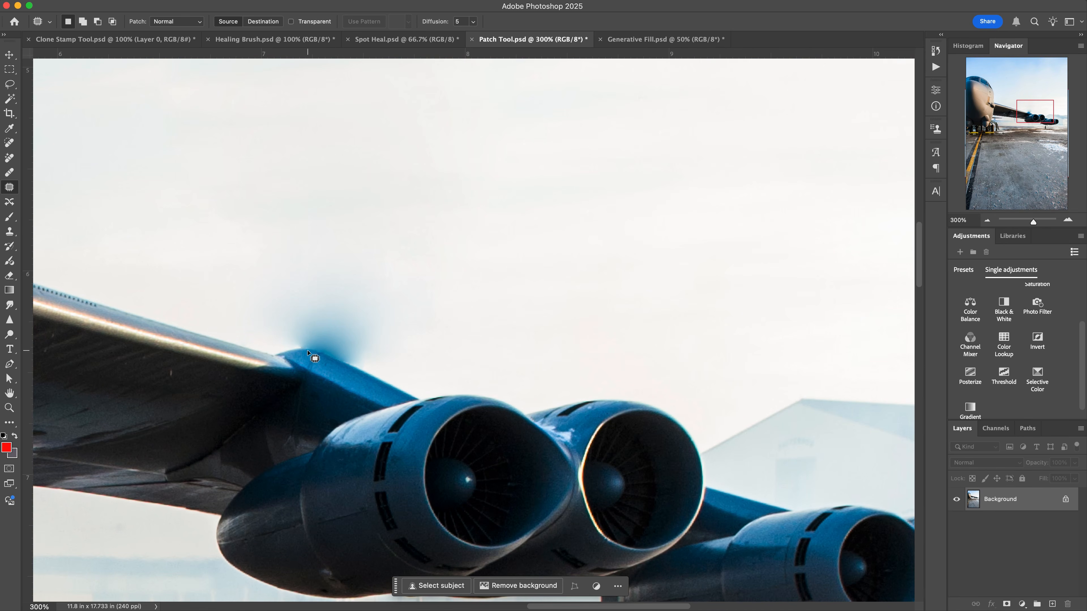
{"action": "mouse_move", "coordinate": [1013, 116]}
{"action": "left_mouse_down"}
{"action": "mouse_move", "coordinate": [991, 104]}
{"action": "mouse_move", "coordinate": [1031, 111]}
{"action": "left_mouse_up"}
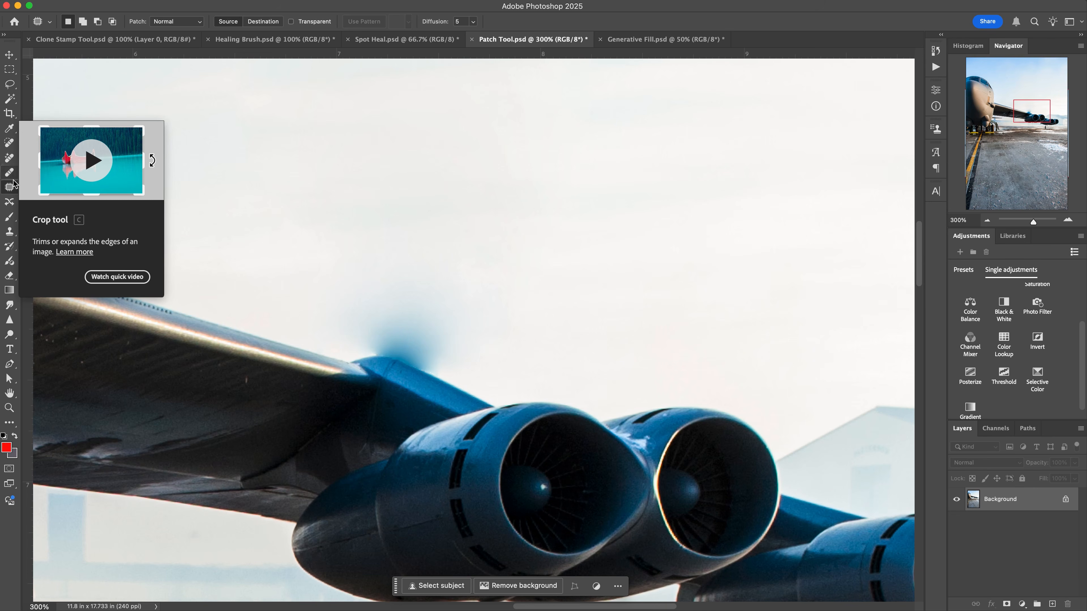
{"action": "left_click", "coordinate": [9, 231]}
{"action": "key", "text": "bracketleft"}
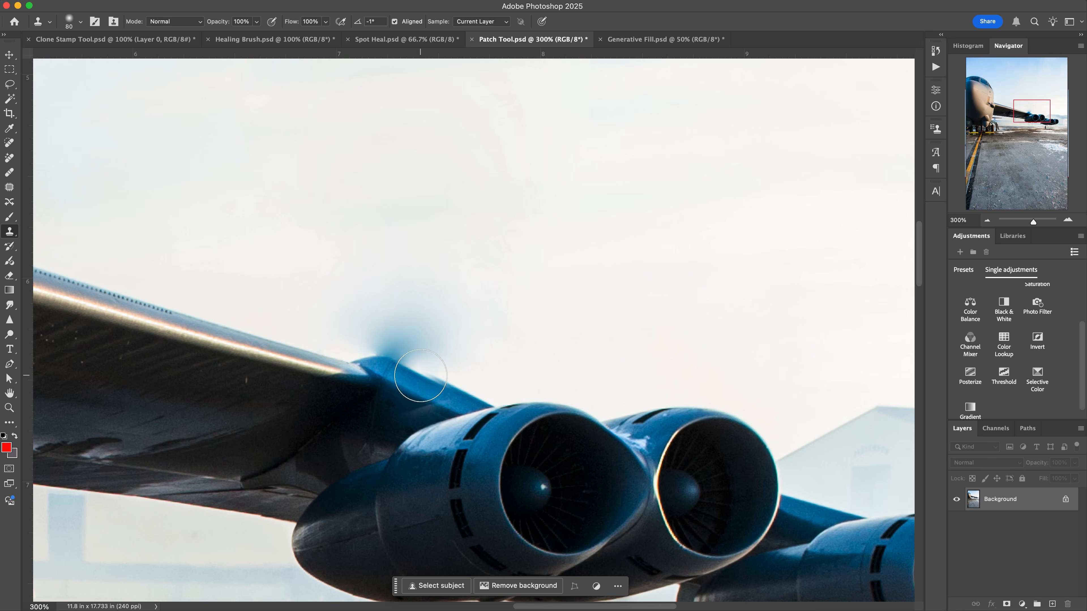
{"action": "mouse_move", "coordinate": [417, 376]}
{"action": "left_mouse_down"}
{"action": "mouse_move", "coordinate": [414, 354]}
{"action": "mouse_move", "coordinate": [431, 347]}
{"action": "mouse_move", "coordinate": [392, 335]}
{"action": "mouse_move", "coordinate": [424, 352]}
{"action": "mouse_move", "coordinate": [435, 335]}
{"action": "mouse_move", "coordinate": [451, 349]}
{"action": "mouse_move", "coordinate": [379, 339]}
{"action": "mouse_move", "coordinate": [439, 338]}
{"action": "left_mouse_up"}
- Enlarge the clone brush to 100 px and paint clean sky over the remaining bluish haze above the wing
{"action": "key", "text": "bracketright"}
{"action": "key", "text": "bracketright"}
{"action": "key", "text": "bracketright"}
{"action": "key", "text": "bracketright"}
{"action": "key", "text": "bracketright"}
{"action": "key", "text": "bracketright"}
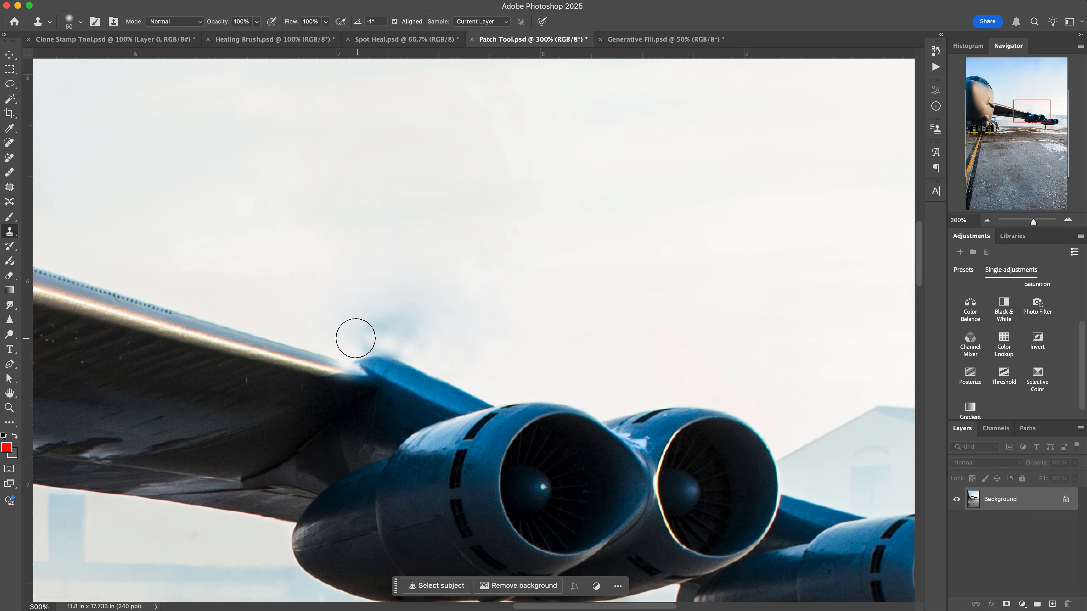
{"action": "mouse_move", "coordinate": [376, 308]}
{"action": "left_mouse_down"}
{"action": "mouse_move", "coordinate": [402, 315]}
{"action": "mouse_move", "coordinate": [361, 315]}
{"action": "mouse_move", "coordinate": [389, 320]}
{"action": "left_mouse_up"}
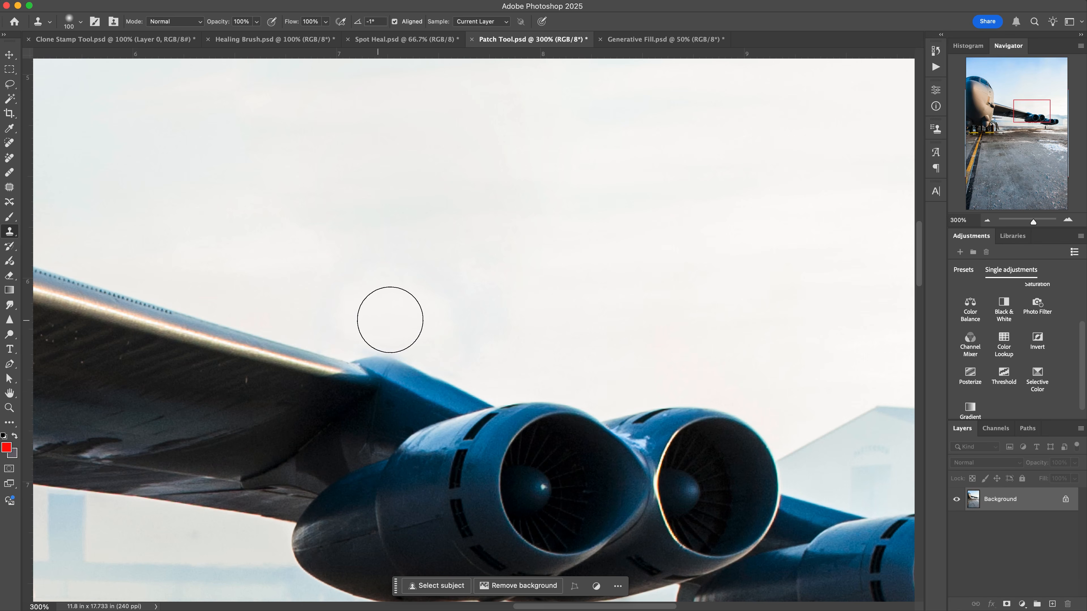
- Check the whole retouched aircraft photo, open the Generative Fill.psd document and choose the Lasso tool
{"action": "left_click", "coordinate": [991, 218]}
{"action": "left_click", "coordinate": [992, 218]}
{"action": "left_click", "coordinate": [992, 218]}
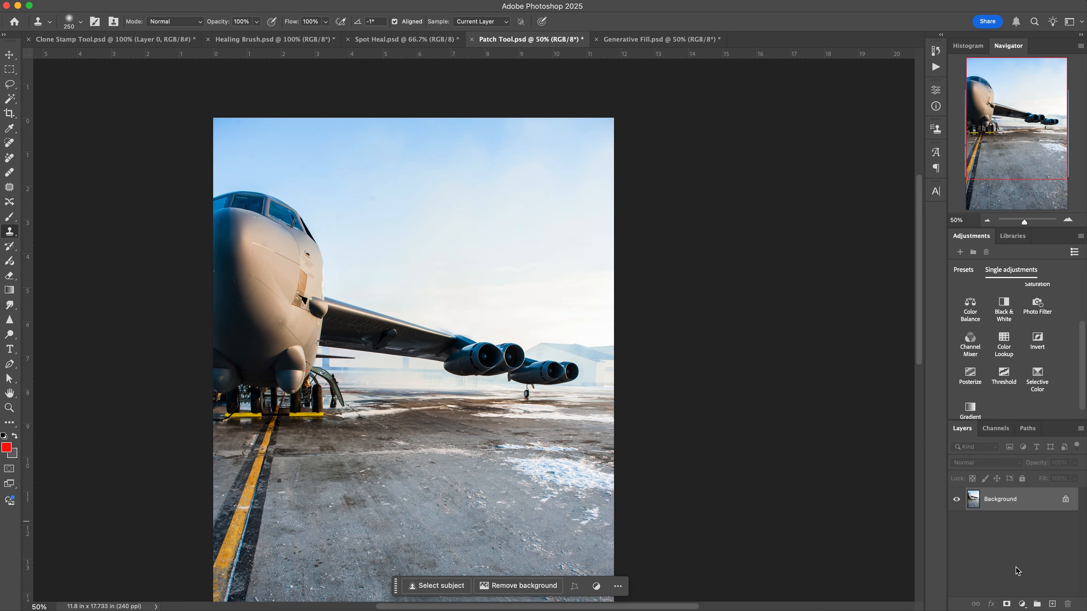
{"action": "scroll", "coordinate": [848, 240], "scroll_direction": "down", "scroll_amount": 3}
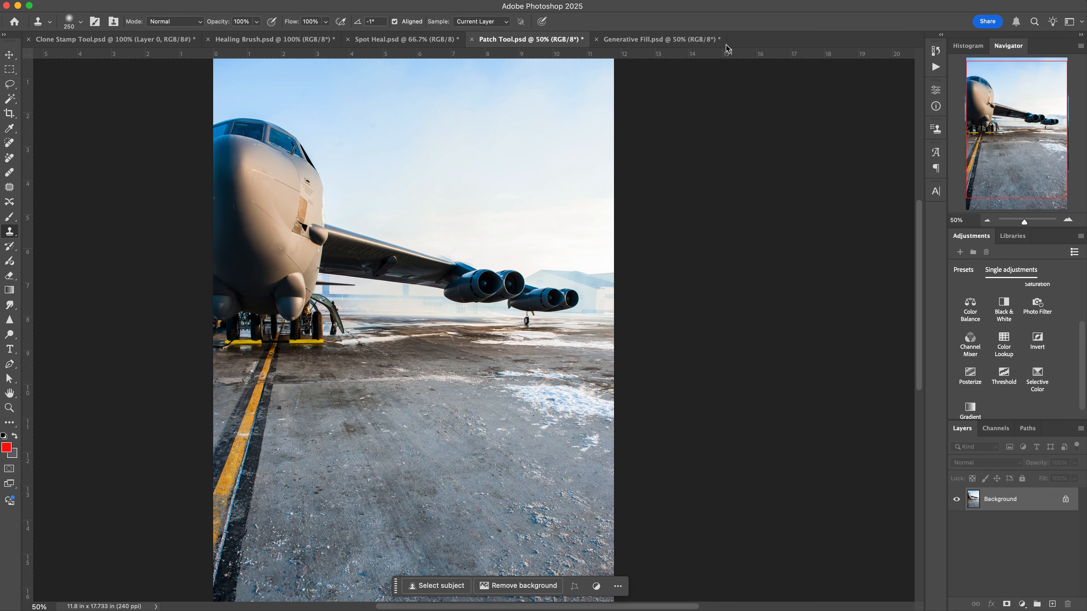
{"action": "left_click", "coordinate": [700, 41]}
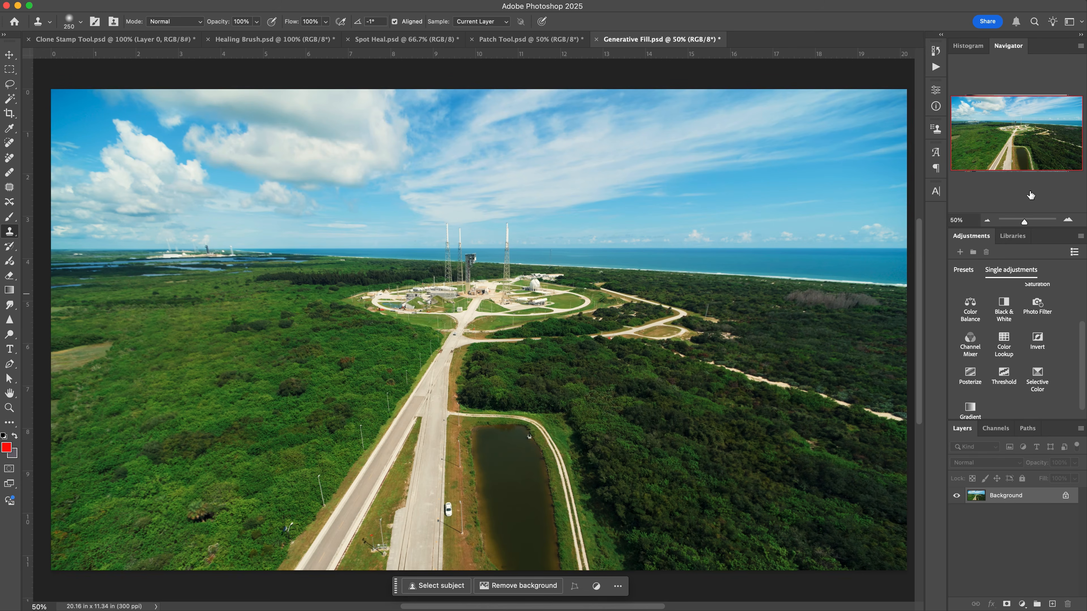
{"action": "left_click", "coordinate": [10, 84]}
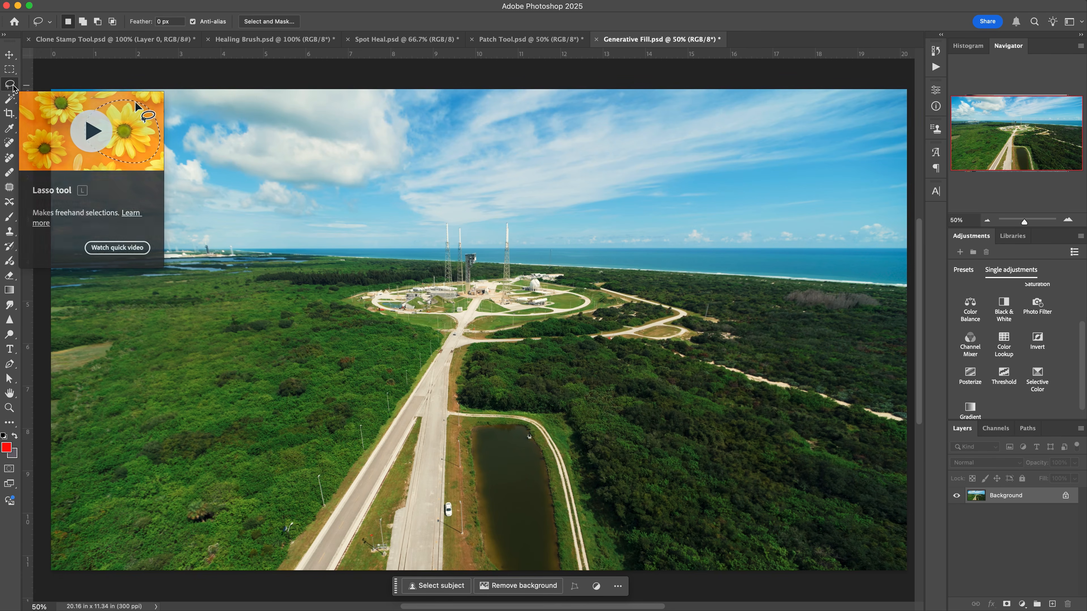
- Lasso a loose selection around the distant launch complex and its smoke on the horizon beyond the wetlands
{"action": "left_click", "coordinate": [1067, 220]}
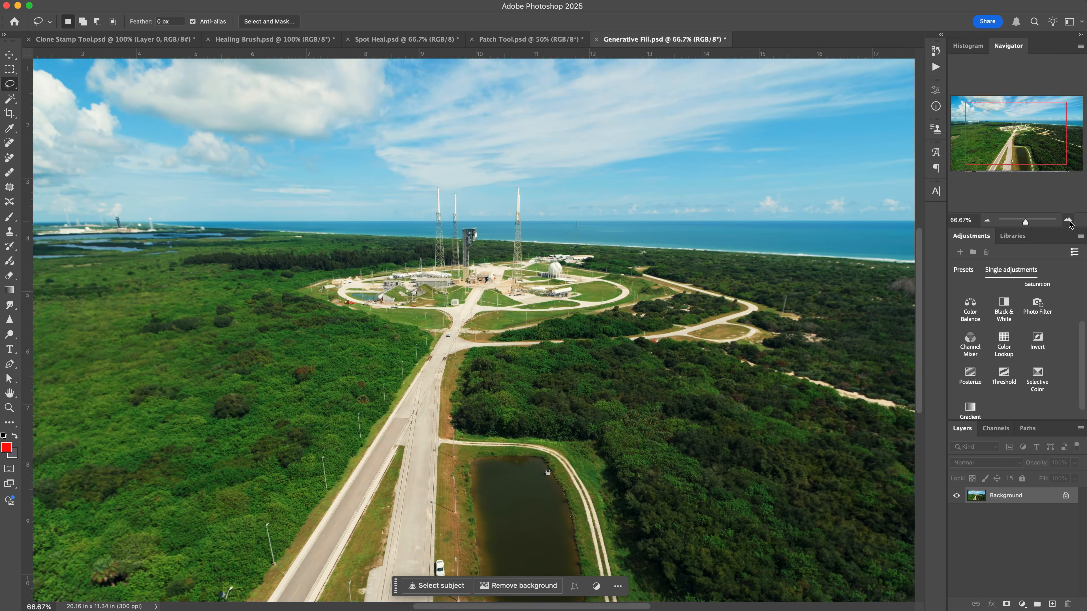
{"action": "left_click_drag", "start_coordinate": [1032, 136], "coordinate": [999, 126]}
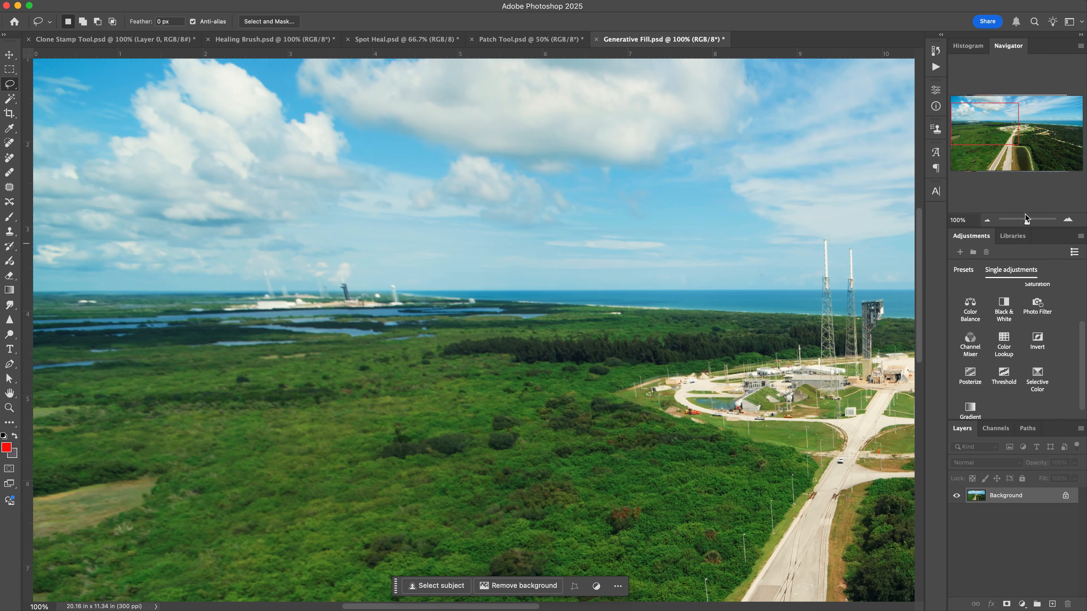
{"action": "left_click", "coordinate": [991, 223]}
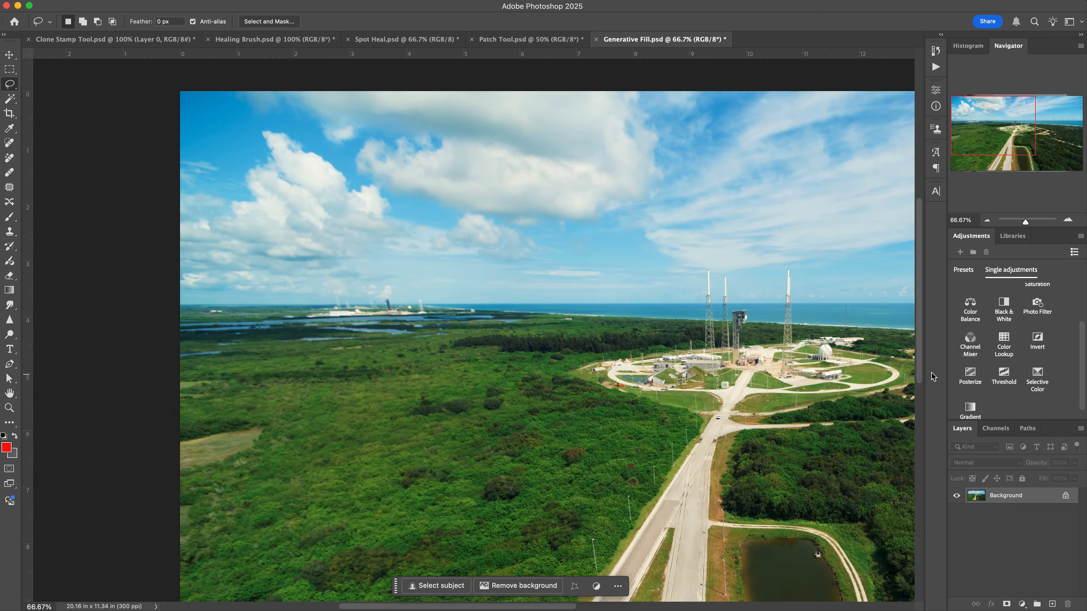
{"action": "left_click", "coordinate": [1068, 219]}
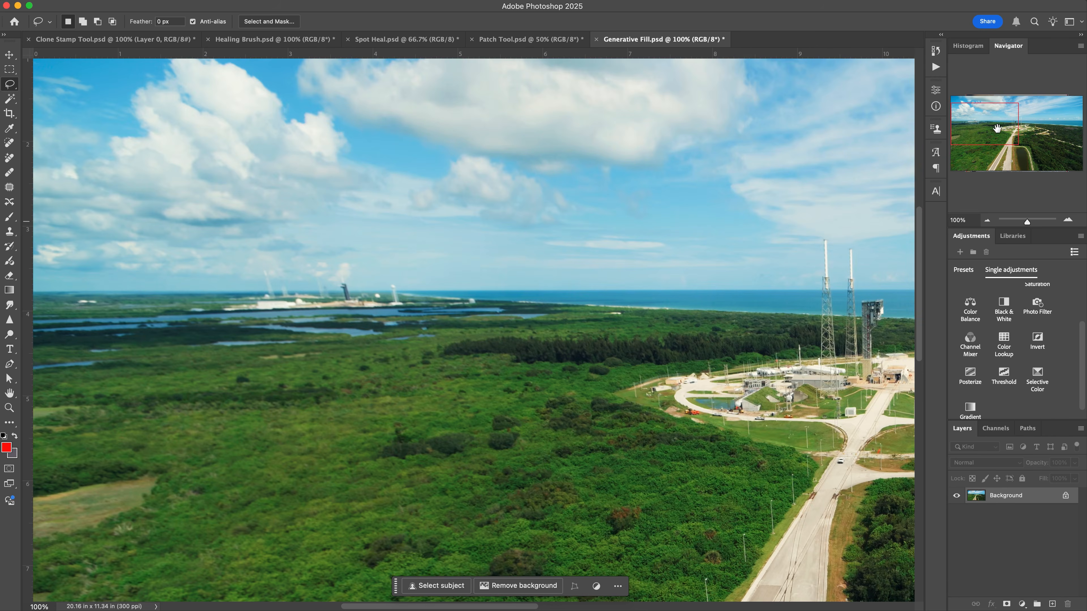
{"action": "left_click_drag", "start_coordinate": [998, 129], "coordinate": [983, 123]}
{"action": "left_click_drag", "start_coordinate": [218, 340], "coordinate": [218, 340]}
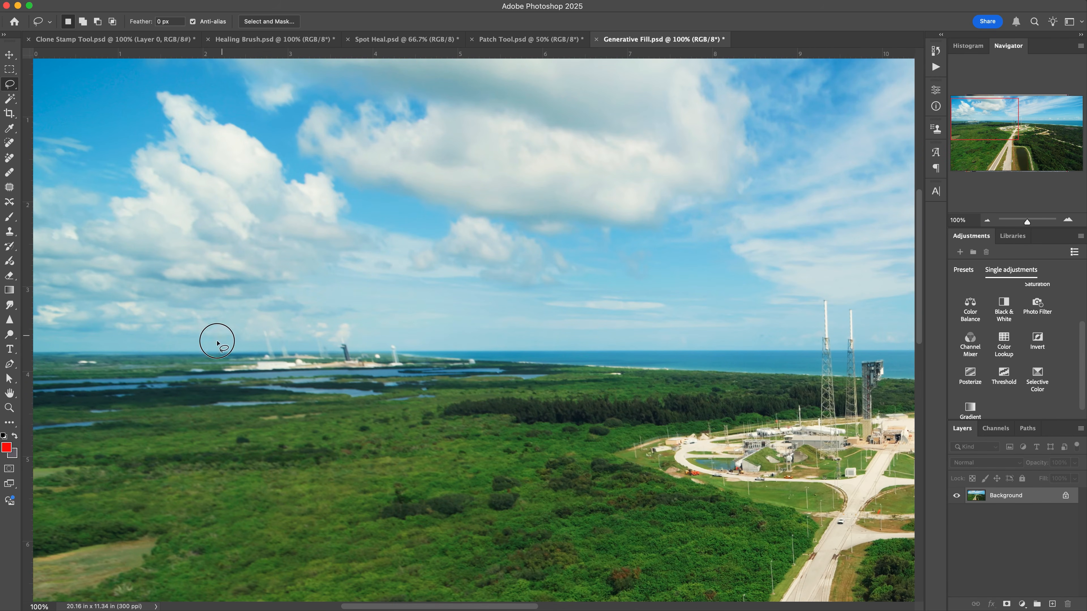
{"action": "left_click_drag", "start_coordinate": [424, 352], "coordinate": [221, 338]}
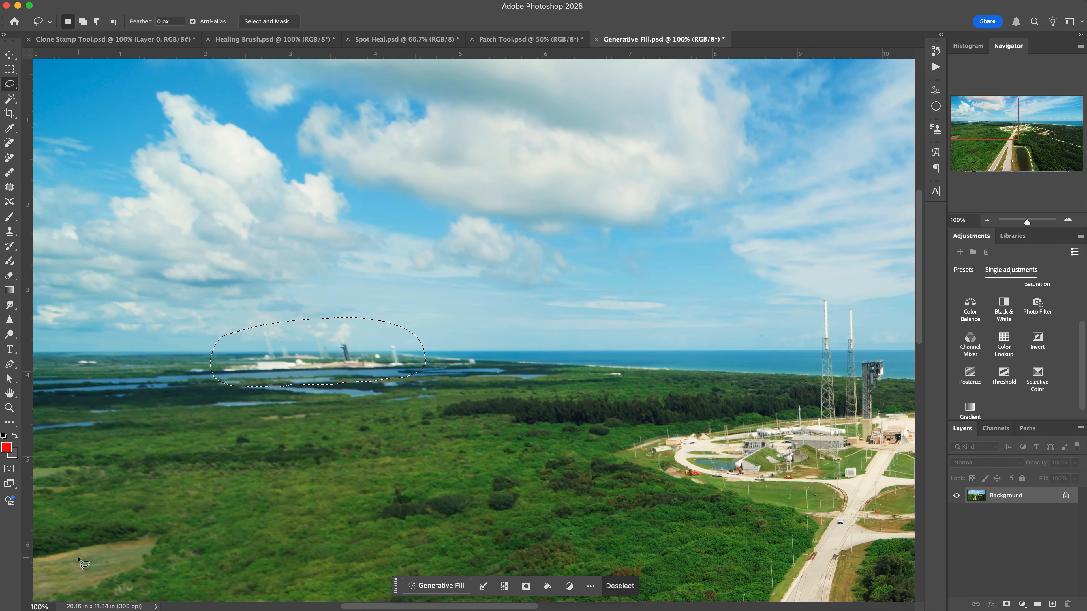
- Run Generative Fill on the selection with an empty prompt, compare the variations, and keep the third one
{"action": "left_click", "coordinate": [442, 586]}
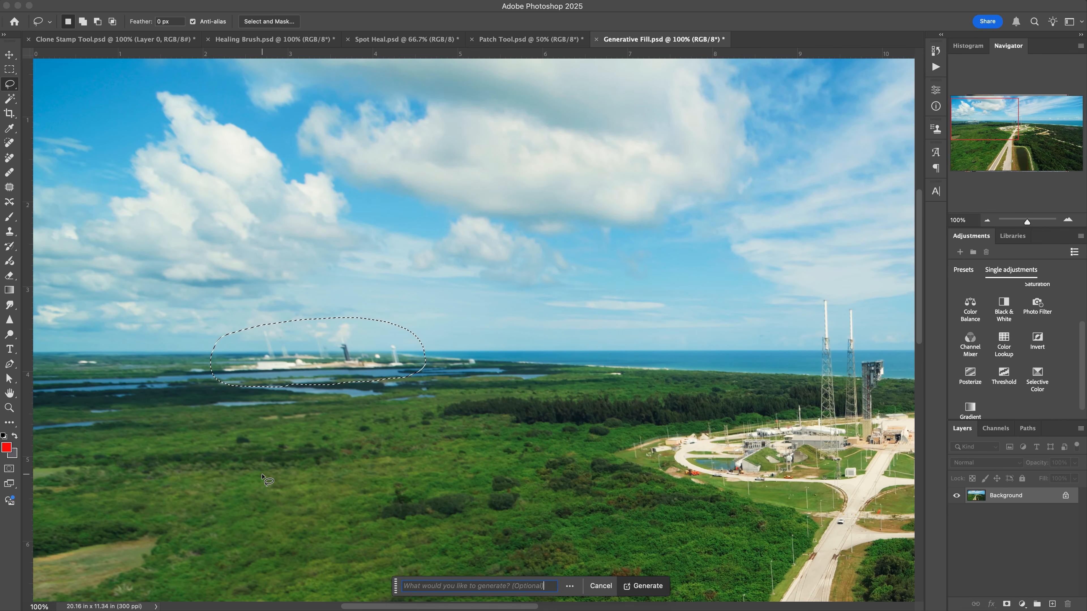
{"action": "left_click", "coordinate": [645, 586]}
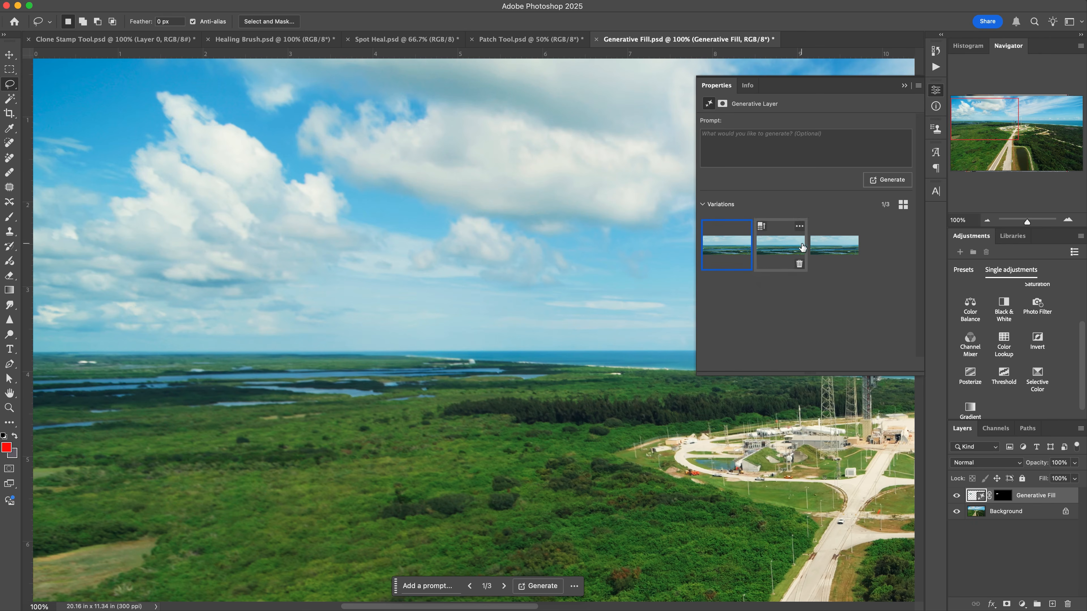
{"action": "mouse_move", "coordinate": [747, 235]}
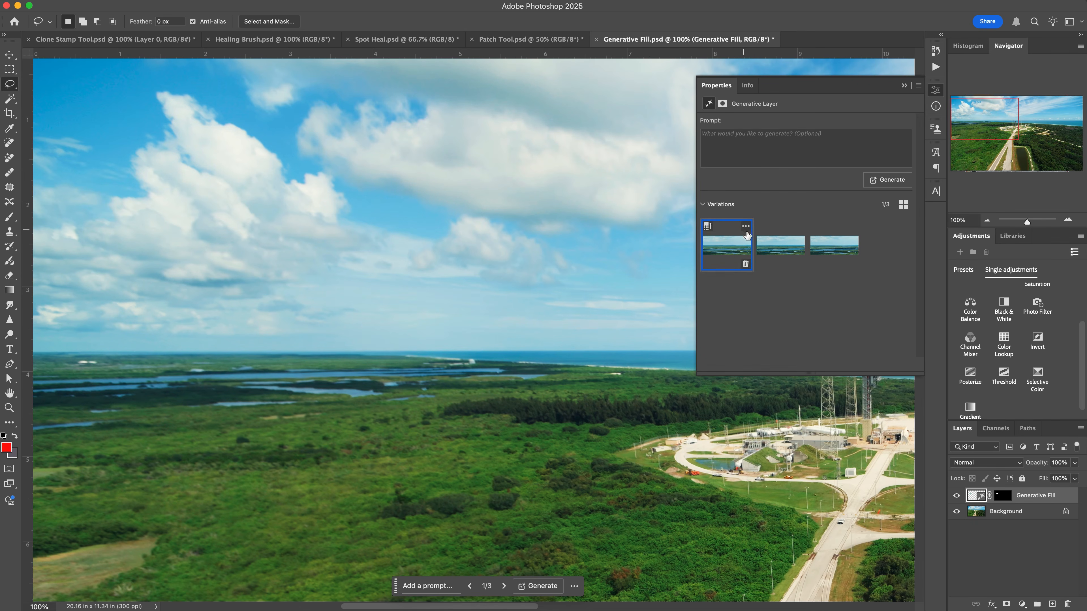
{"action": "left_click", "coordinate": [785, 247]}
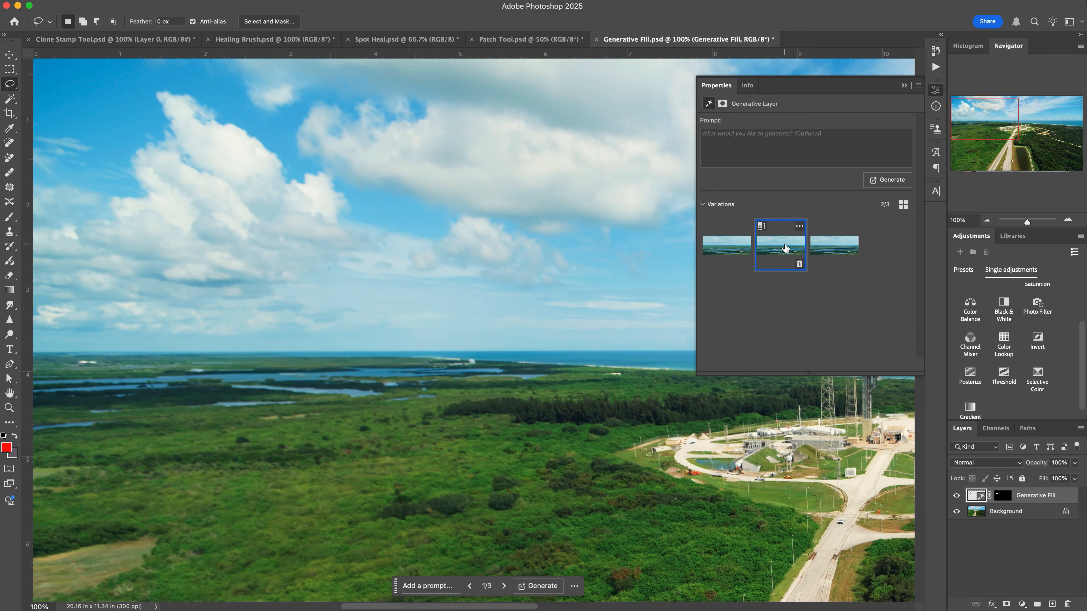
{"action": "left_click", "coordinate": [834, 245]}
{"action": "left_click", "coordinate": [987, 220]}
{"action": "left_click", "coordinate": [987, 221]}
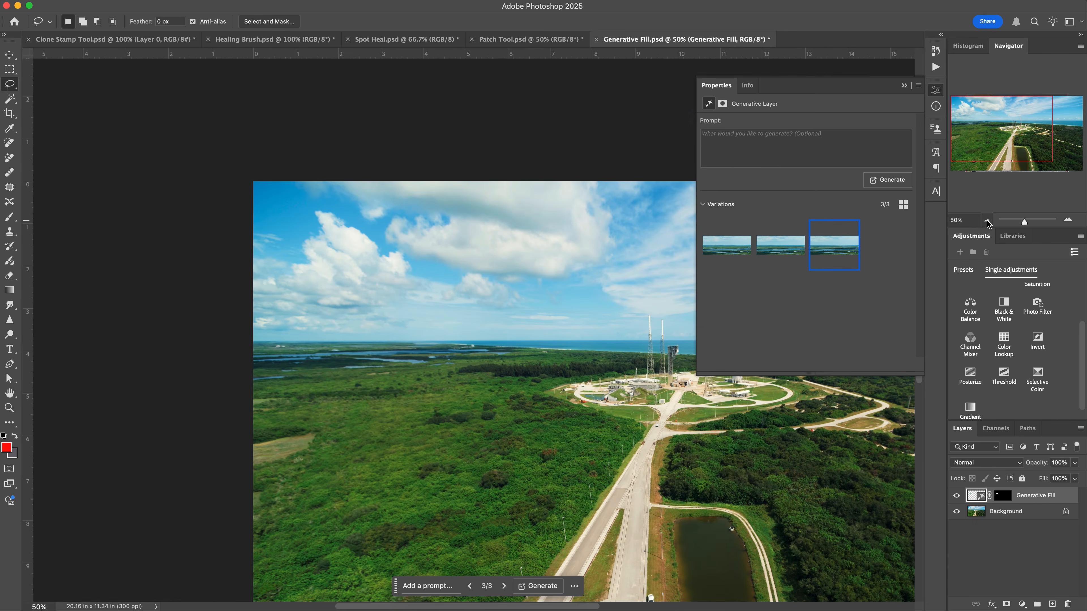
{"action": "left_click", "coordinate": [987, 221]}
{"action": "left_click", "coordinate": [904, 86]}
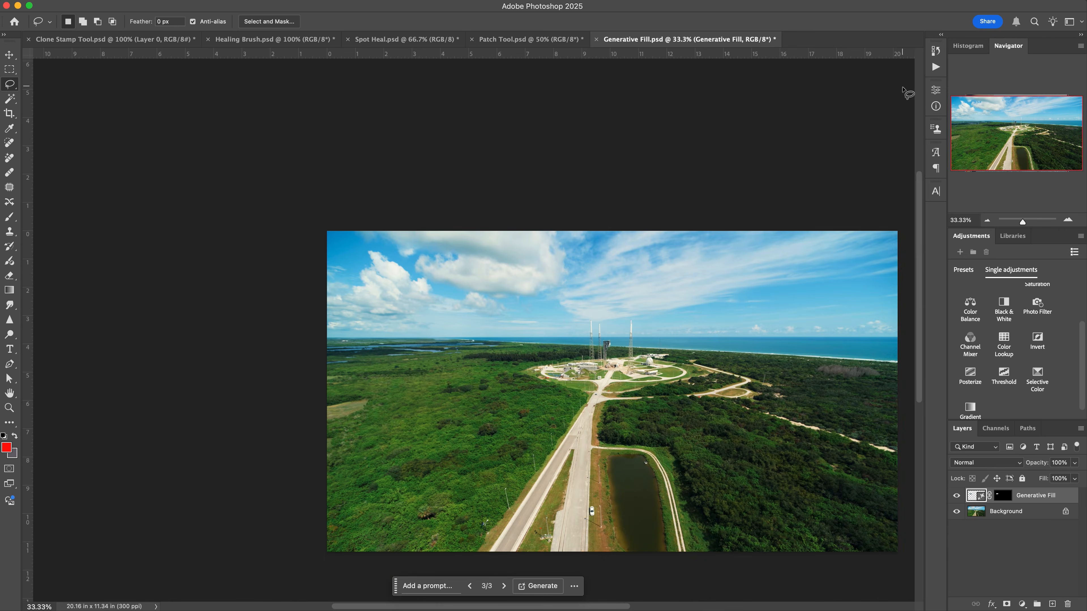
- Toggle the Generative Fill layer's visibility to compare the distant horizon before and after, leaving the layer shown
{"action": "left_click", "coordinate": [1068, 220]}
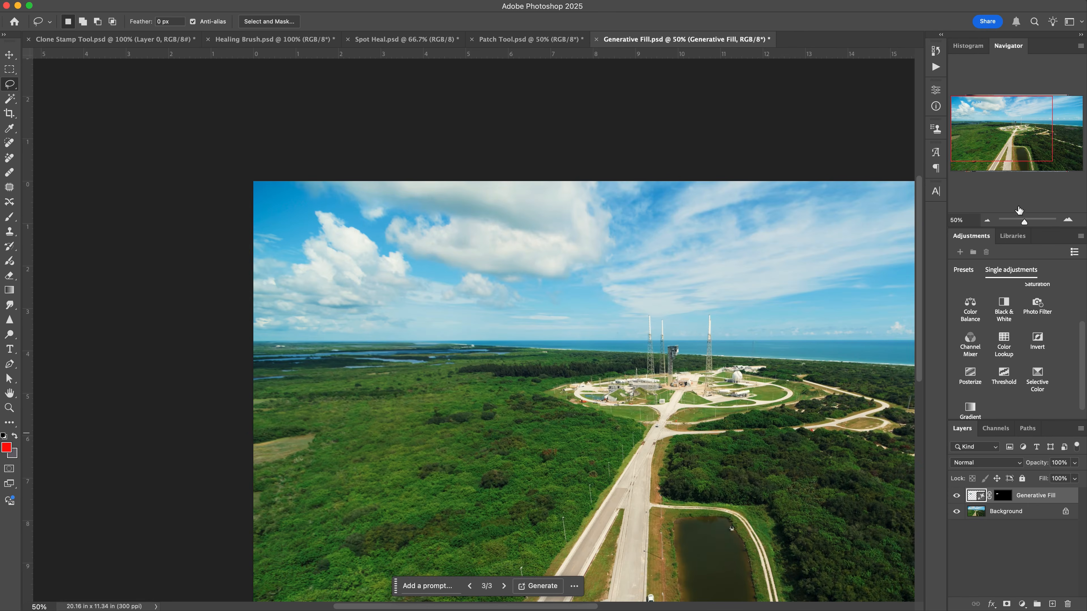
{"action": "scroll", "coordinate": [800, 422], "scroll_direction": "right", "scroll_amount": 10}
{"action": "scroll", "coordinate": [800, 422], "scroll_direction": "down", "scroll_amount": 3}
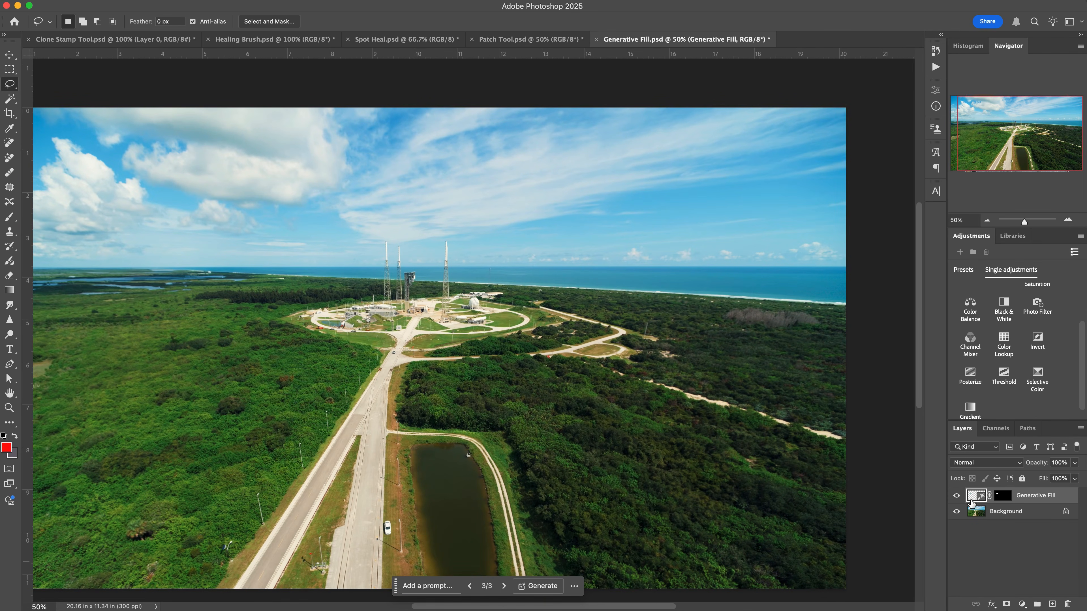
{"action": "left_click", "coordinate": [956, 496]}
{"action": "left_click", "coordinate": [957, 496]}
{"action": "left_click", "coordinate": [957, 497]}
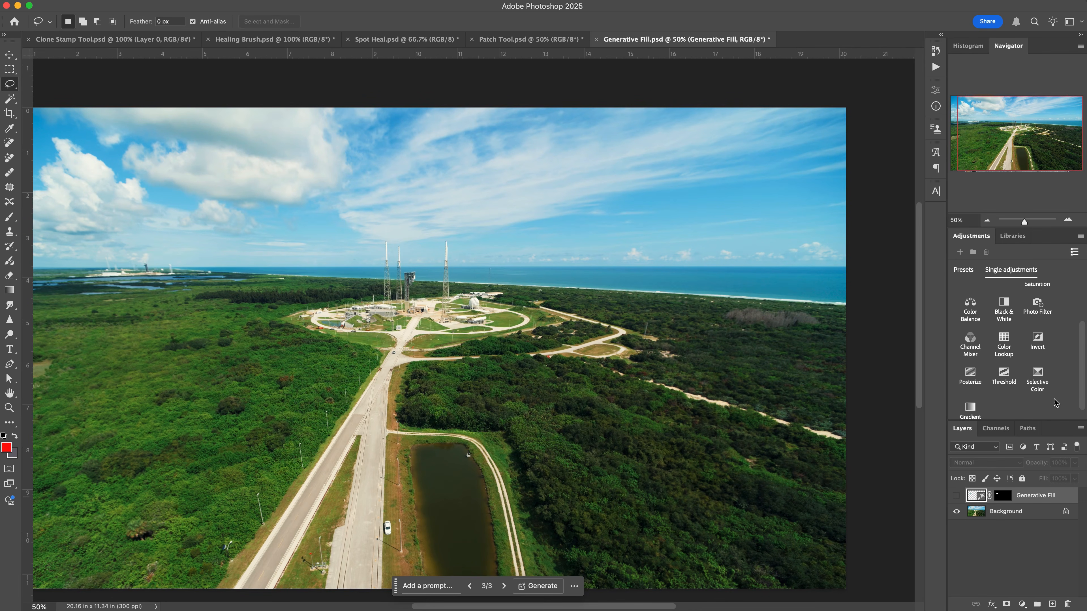
{"action": "left_click", "coordinate": [1068, 220]}
{"action": "left_click", "coordinate": [1067, 220]}
{"action": "left_click_drag", "start_coordinate": [1022, 127], "coordinate": [986, 124]}
{"action": "left_click", "coordinate": [957, 497]}
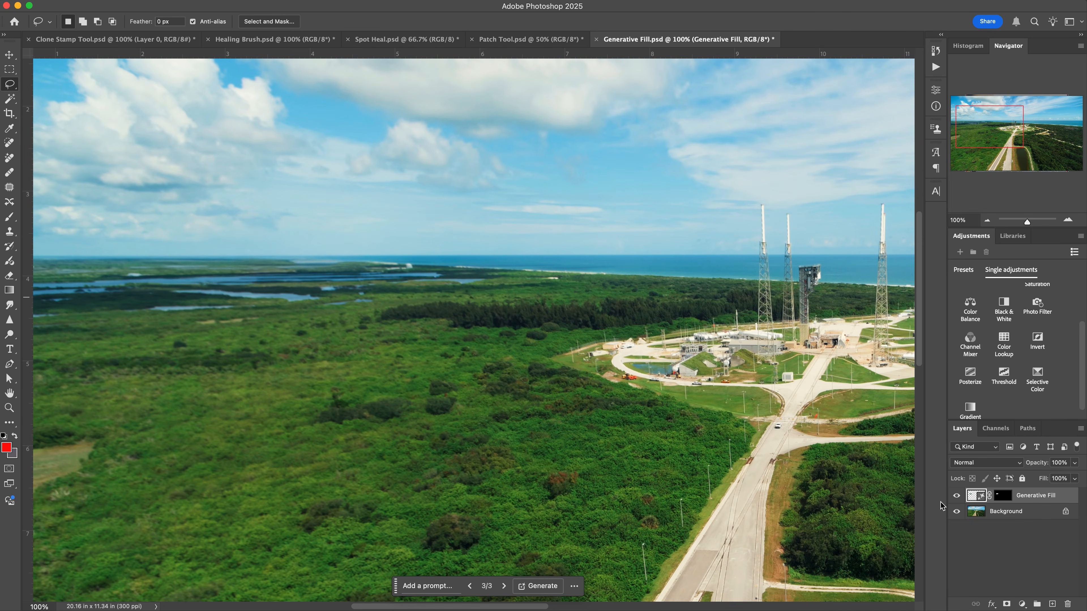
- Lasso a loose oval selection across the ocean, horizon and shoreline trees to the right of the launch pad
{"action": "left_click_drag", "start_coordinate": [1010, 133], "coordinate": [1037, 129]}
{"action": "left_click", "coordinate": [987, 220]}
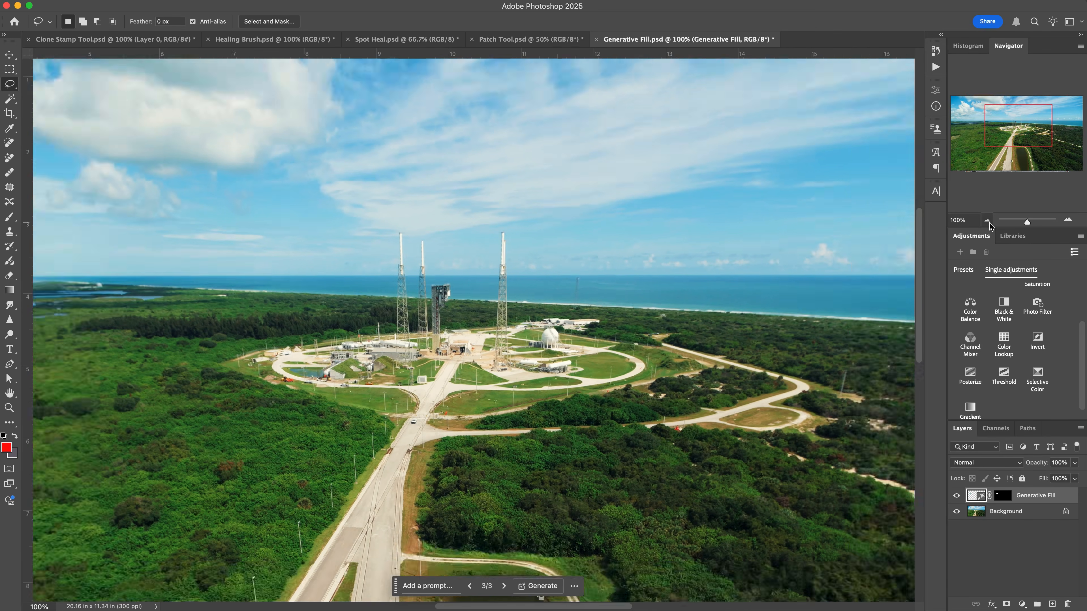
{"action": "left_click_drag", "start_coordinate": [510, 349], "coordinate": [239, 360]}
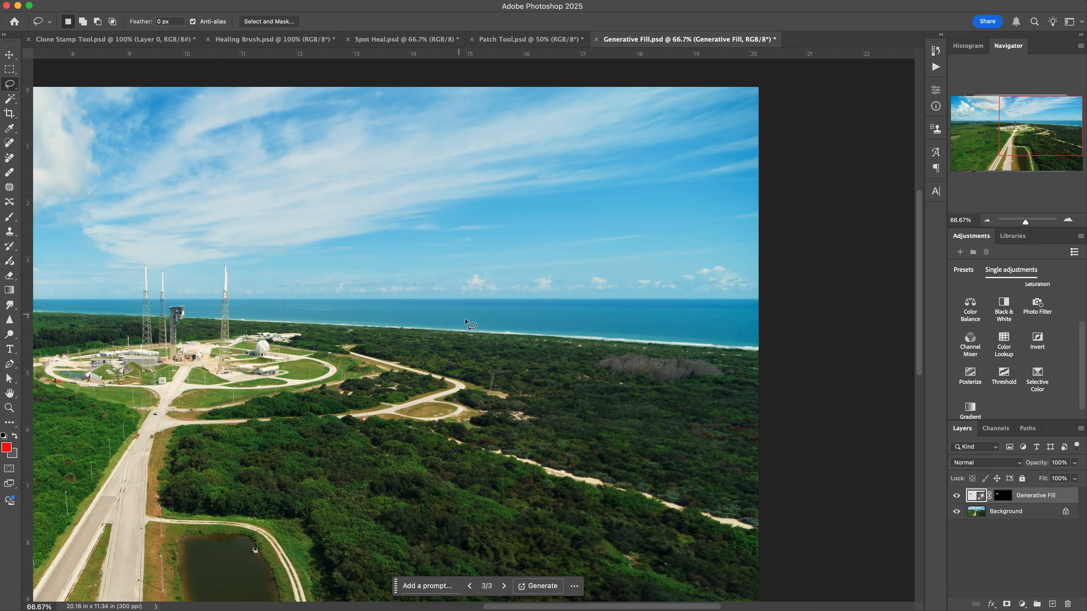
{"action": "left_click", "coordinate": [451, 322]}
{"action": "mouse_move", "coordinate": [452, 322]}
{"action": "left_mouse_down"}
{"action": "mouse_move", "coordinate": [472, 292]}
{"action": "mouse_move", "coordinate": [521, 271]}
{"action": "left_mouse_up"}
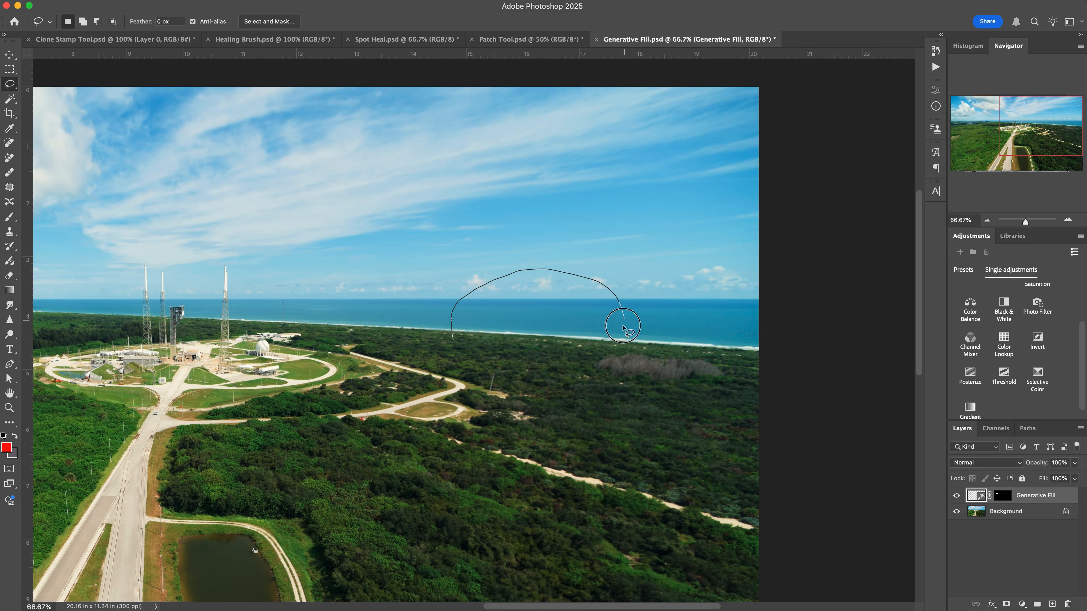
{"action": "left_click_drag", "start_coordinate": [451, 342], "coordinate": [452, 344]}
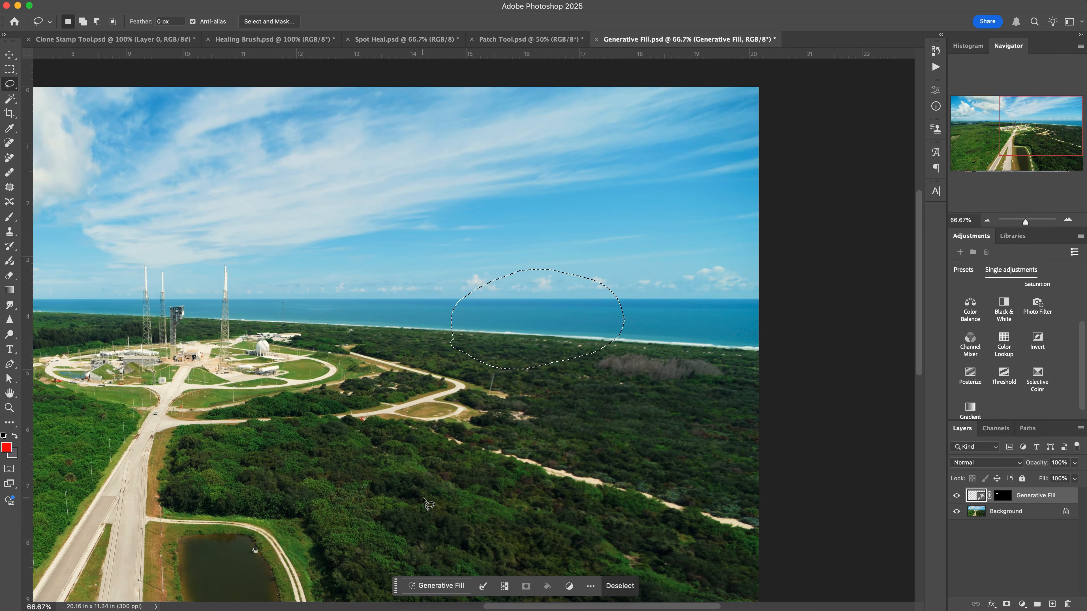
- Run Generative Fill on the shoreline selection with the prompt "Octopus monster in the ocean"
{"action": "left_click", "coordinate": [435, 586]}
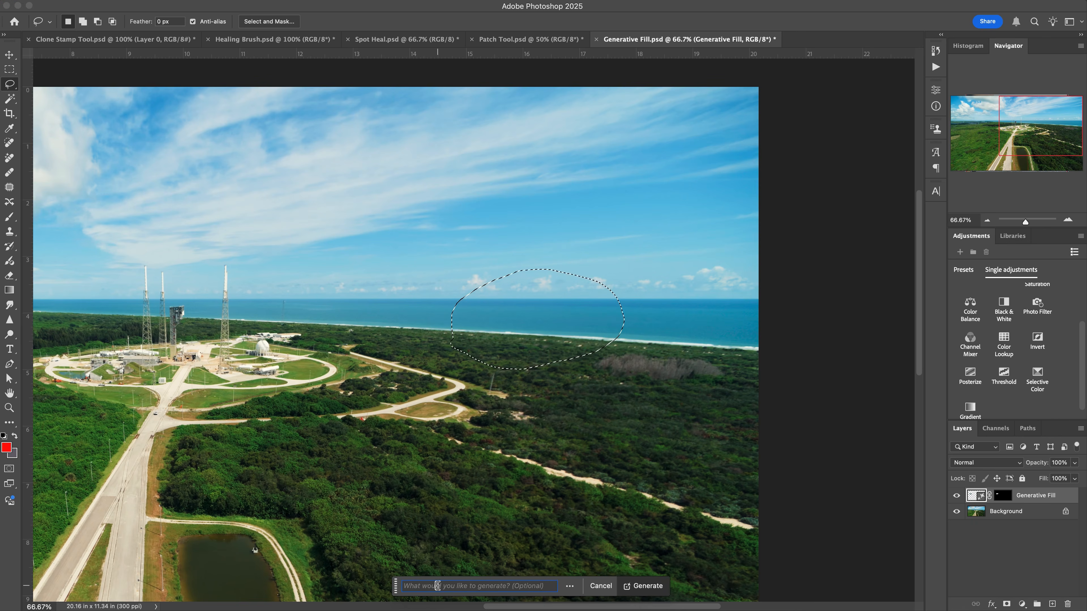
{"action": "type", "text": "Octopus monster in the ocean"}
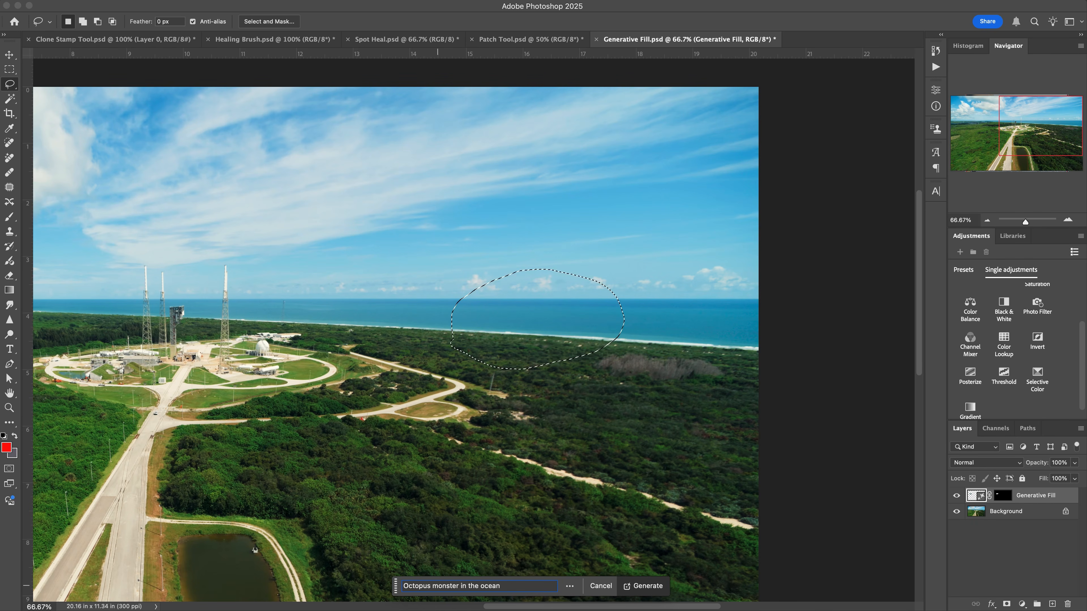
{"action": "key", "text": "Return"}
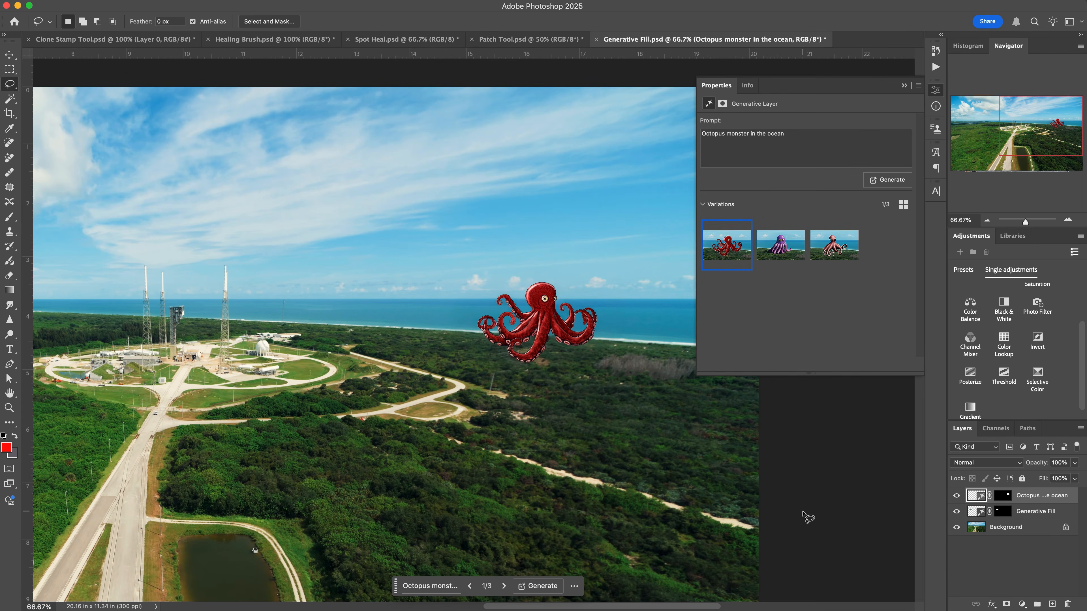
- Inspect the generated octopus up close at 200%, compare the three variations, and choose the third one
{"action": "left_click", "coordinate": [1068, 221]}
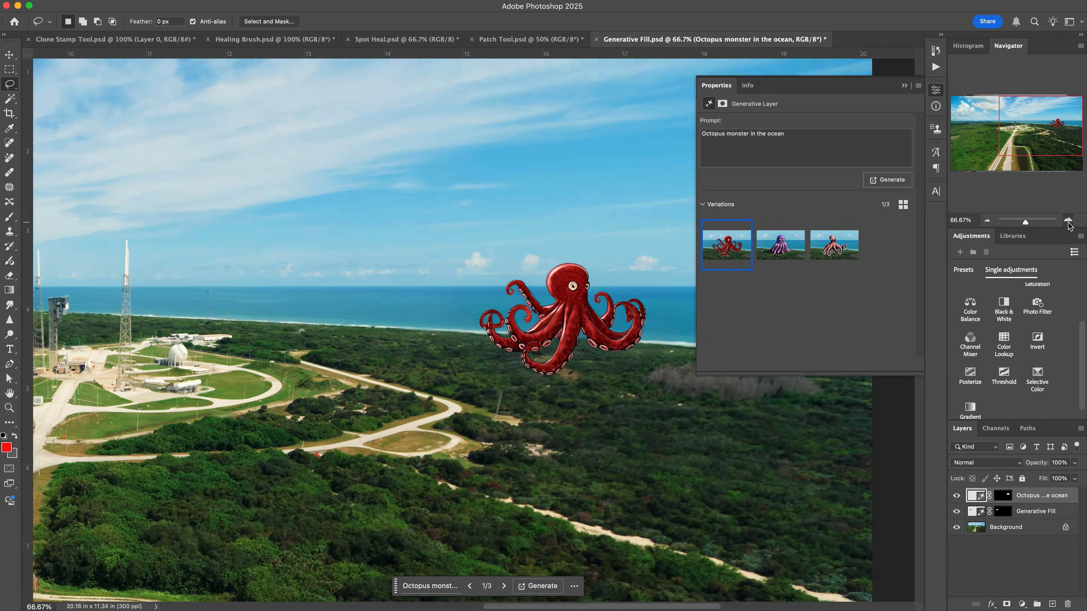
{"action": "left_click", "coordinate": [1068, 223]}
{"action": "left_click", "coordinate": [1068, 223]}
{"action": "left_click_drag", "start_coordinate": [1045, 123], "coordinate": [1056, 121]}
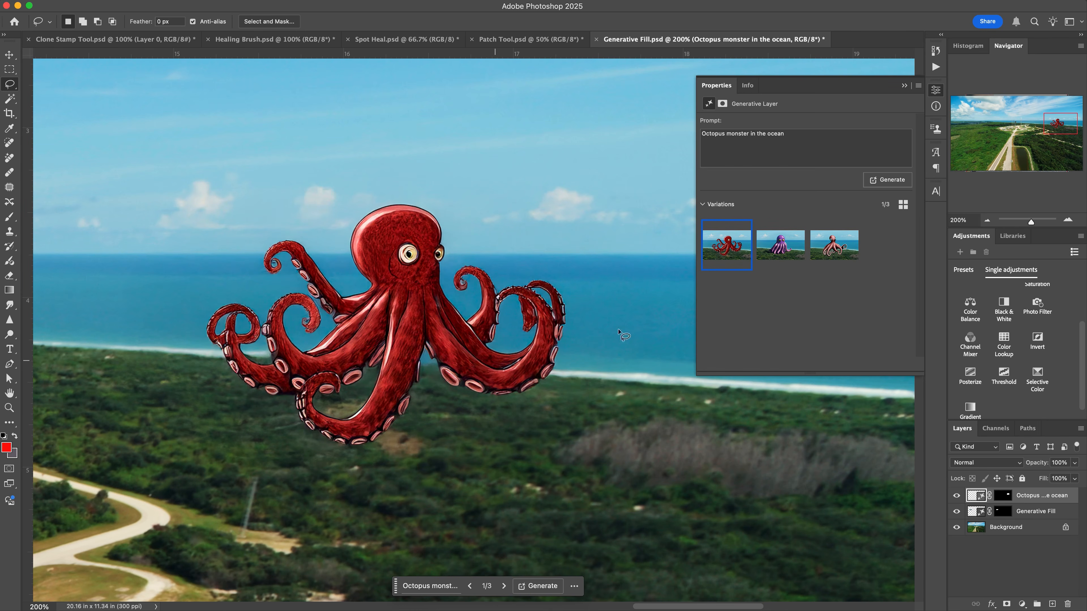
{"action": "left_click", "coordinate": [782, 244]}
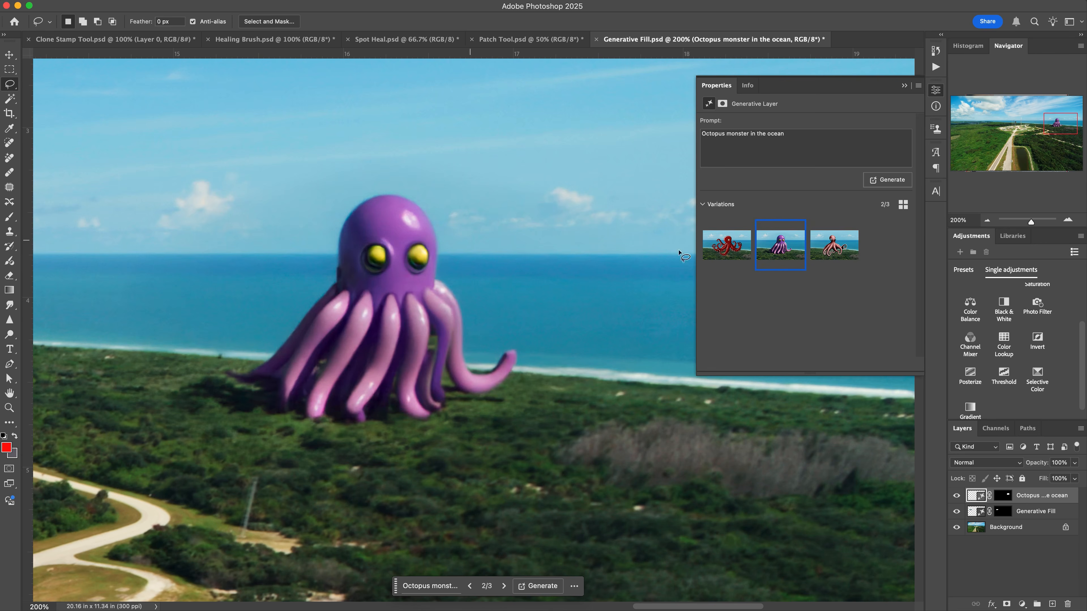
{"action": "left_click", "coordinate": [987, 220]}
{"action": "left_click", "coordinate": [988, 220]}
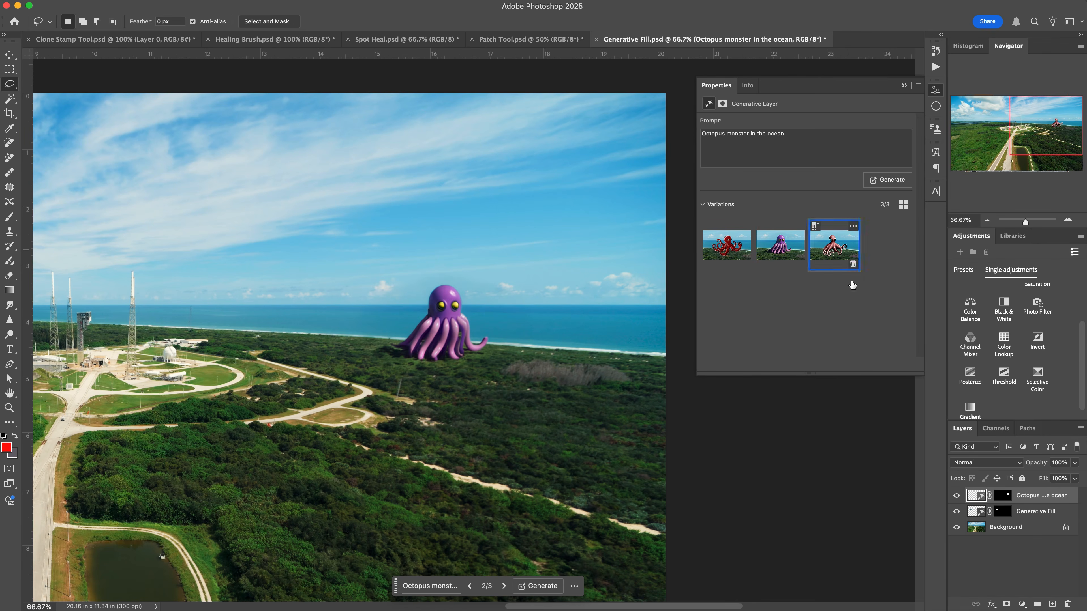
{"action": "left_click", "coordinate": [845, 253]}
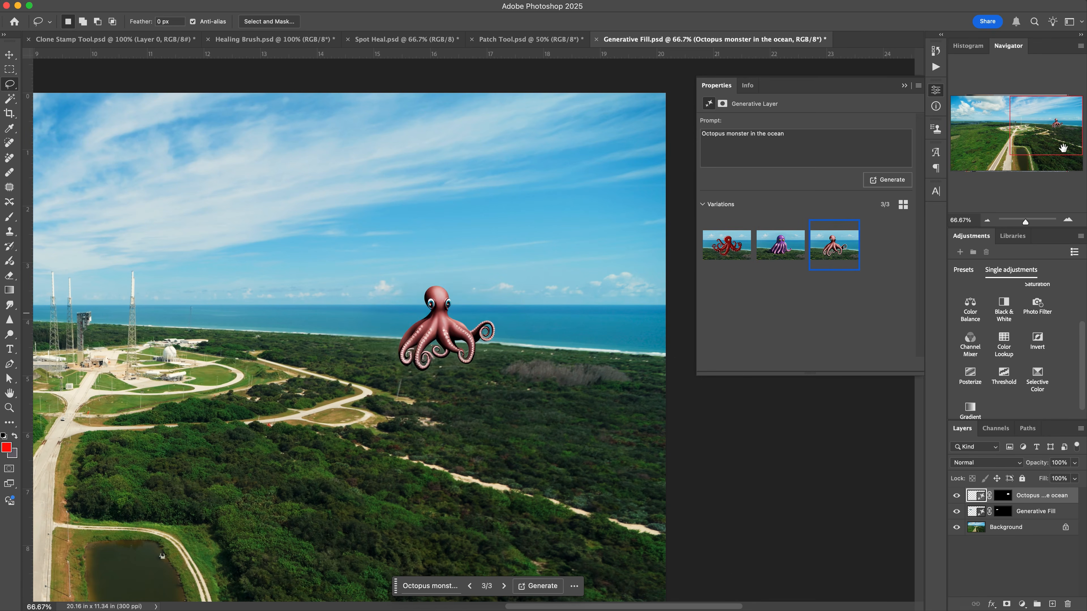
- Collapse the Properties panel and, with the whole photo in view, hide the octopus and Generative Fill layers to compare with the original
{"action": "left_click_drag", "start_coordinate": [1062, 150], "coordinate": [1031, 150]}
{"action": "left_click", "coordinate": [904, 86]}
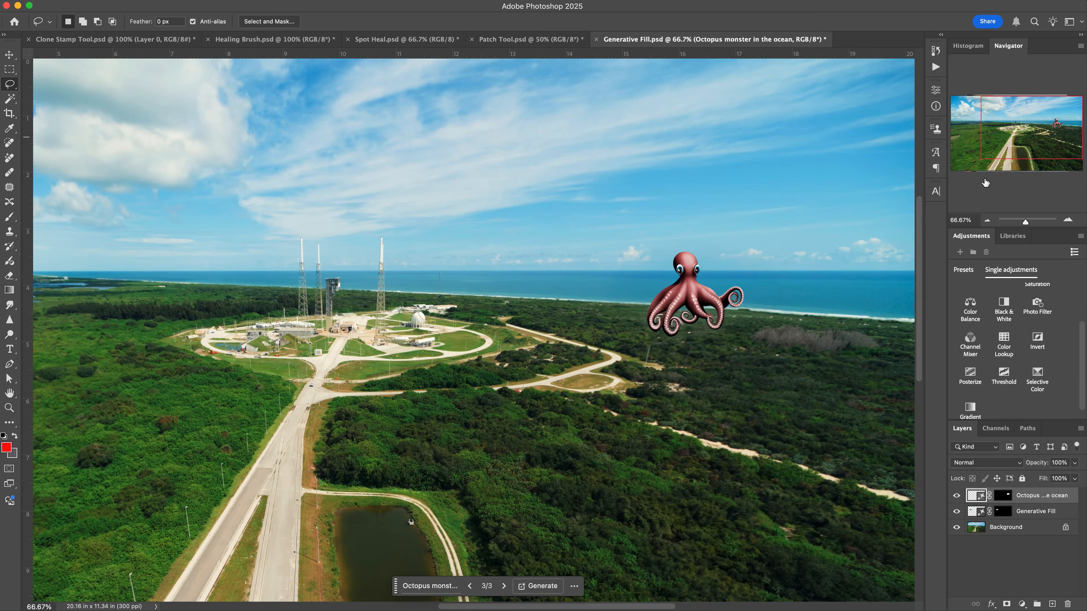
{"action": "left_click", "coordinate": [986, 220]}
{"action": "left_click_drag", "start_coordinate": [1032, 140], "coordinate": [1010, 165]}
{"action": "scroll", "coordinate": [741, 448], "scroll_direction": "up", "scroll_amount": 2}
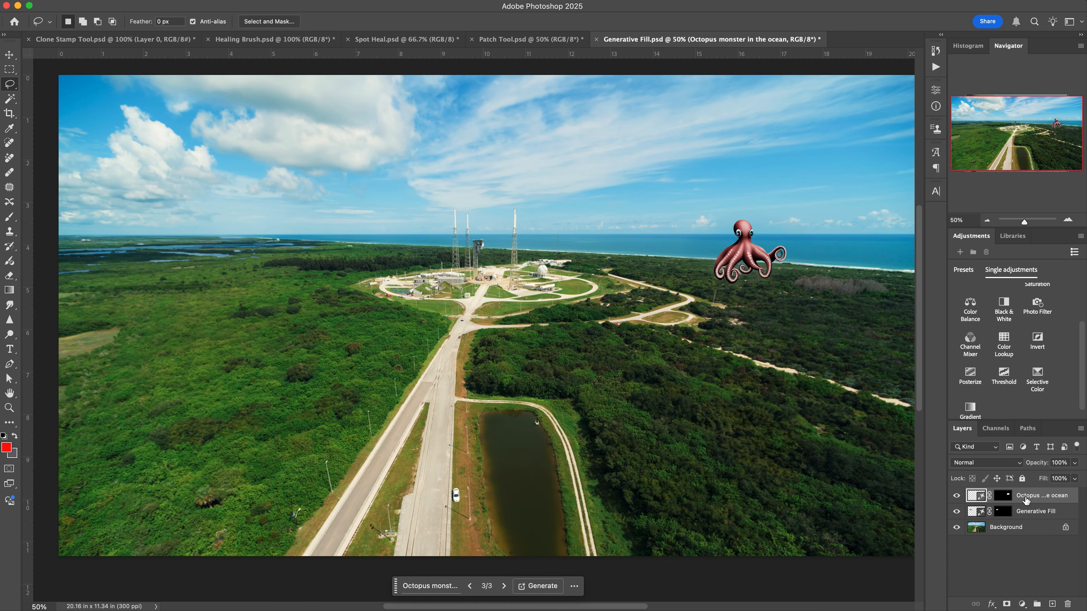
{"action": "left_click", "coordinate": [957, 495]}
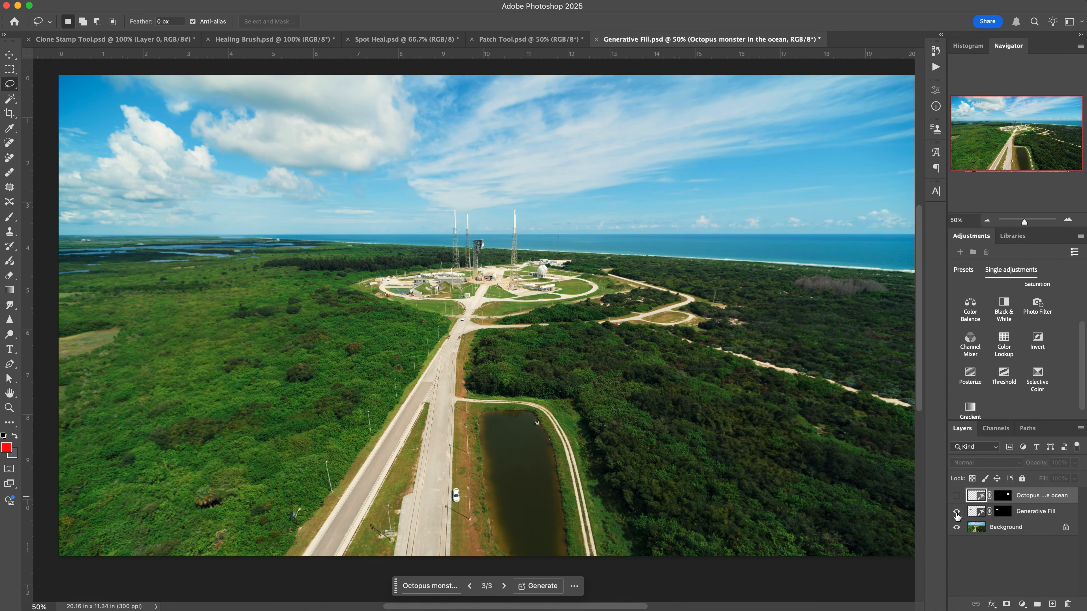
{"action": "left_click", "coordinate": [956, 512]}
{"action": "left_click", "coordinate": [958, 496]}
{"action": "left_click", "coordinate": [957, 496]}
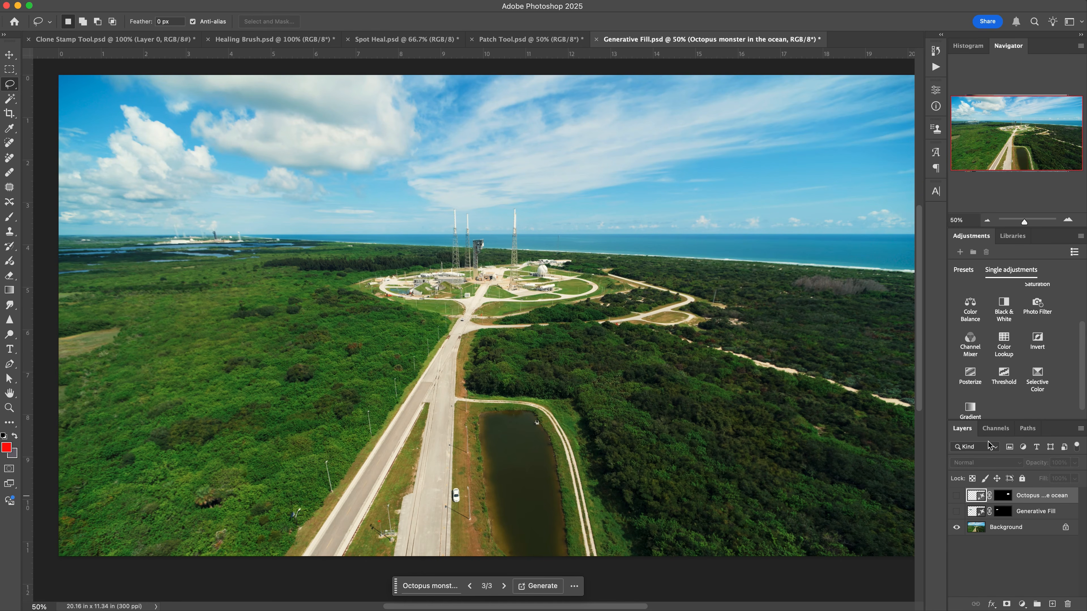
- Redisplay the octopus layer to examine the shoreline area up close, and review the whole photo at 50%
{"action": "left_click", "coordinate": [956, 496]}
{"action": "left_click", "coordinate": [1068, 219]}
{"action": "left_click", "coordinate": [1068, 220]}
{"action": "left_click_drag", "start_coordinate": [1010, 152], "coordinate": [1054, 130]}
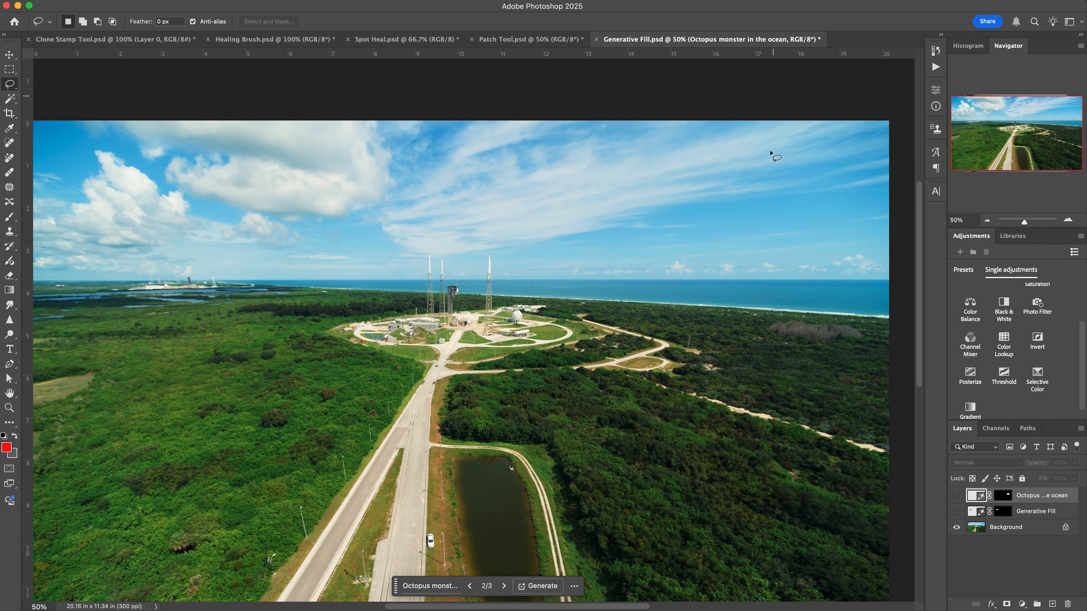
{"action": "scroll", "coordinate": [760, 219], "scroll_direction": "down", "scroll_amount": 1}
{"action": "scroll", "coordinate": [760, 219], "scroll_direction": "down", "scroll_amount": 5}
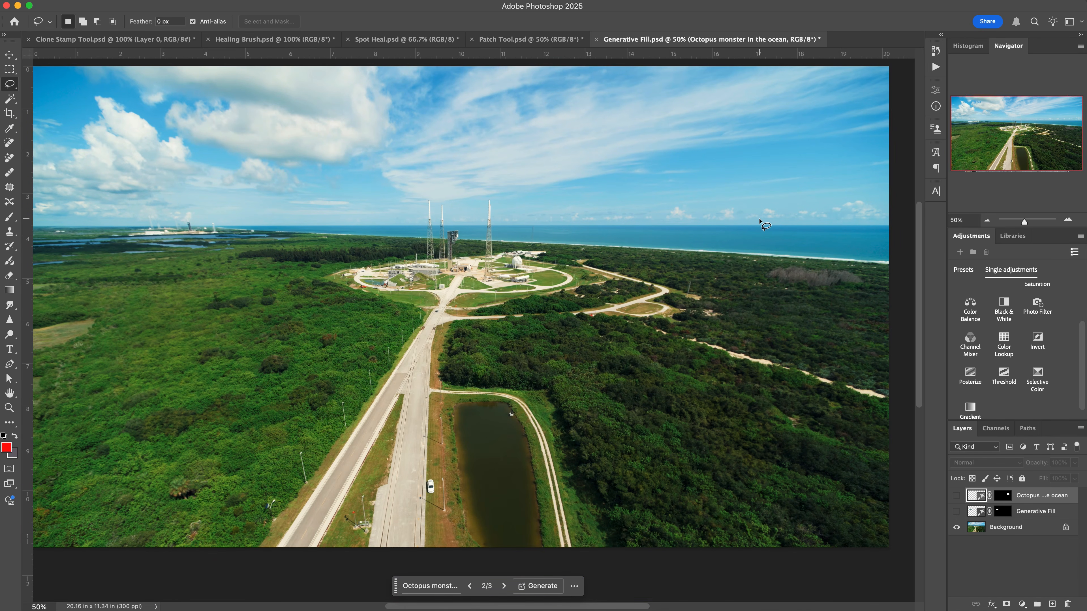